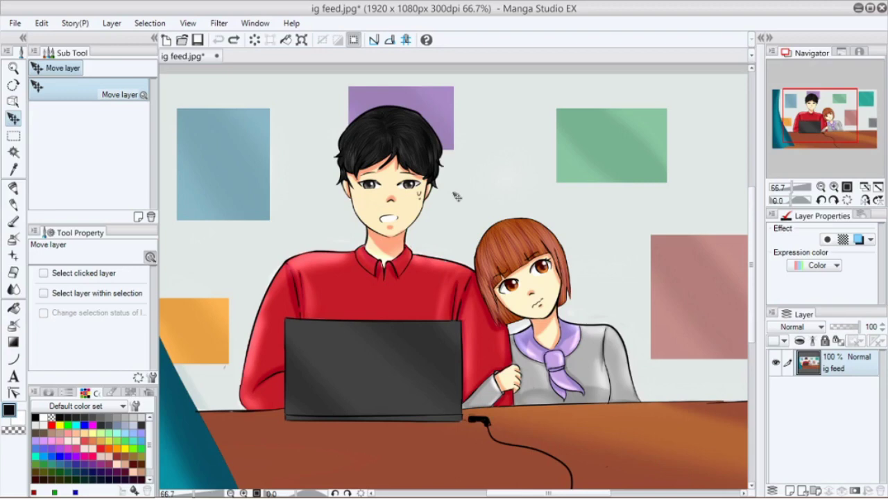
# Draw a wide Ellipse balloon over the blue wall panel beside the man's head
pyautogui.moveTo(841, 121)
pyautogui.mouseDown()
pyautogui.moveTo(831, 122)
pyautogui.moveTo(852, 102)
pyautogui.mouseUp()
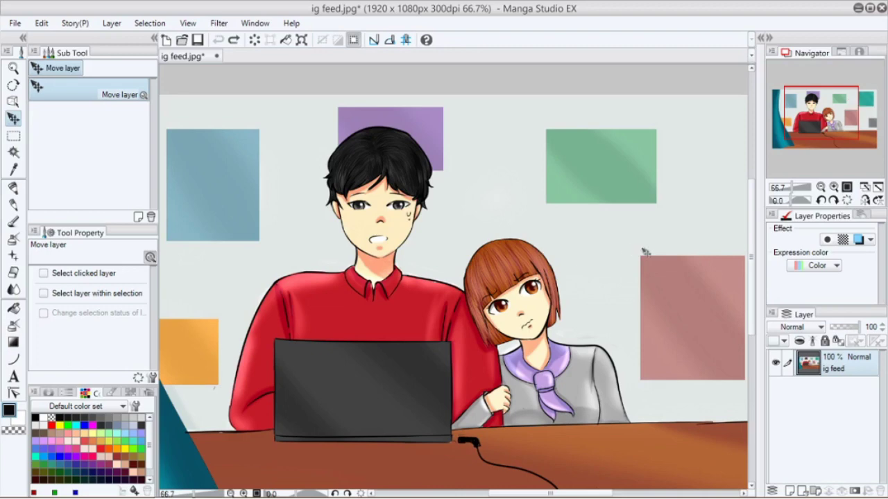
pyautogui.moveTo(817, 129); pyautogui.dragTo(820, 133)
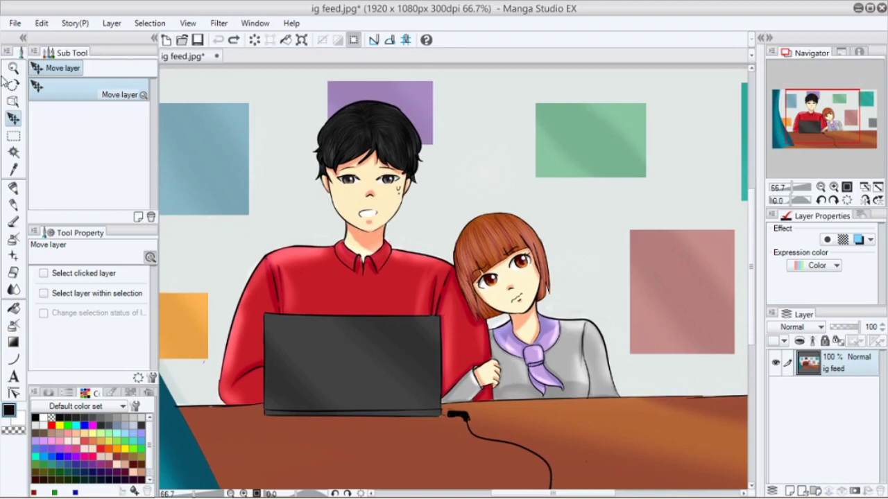
pyautogui.click(13, 376)
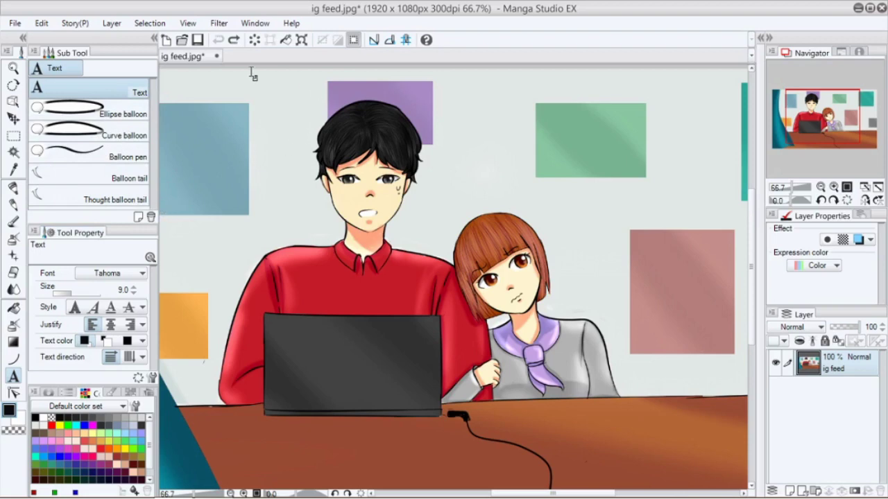
pyautogui.click(115, 114)
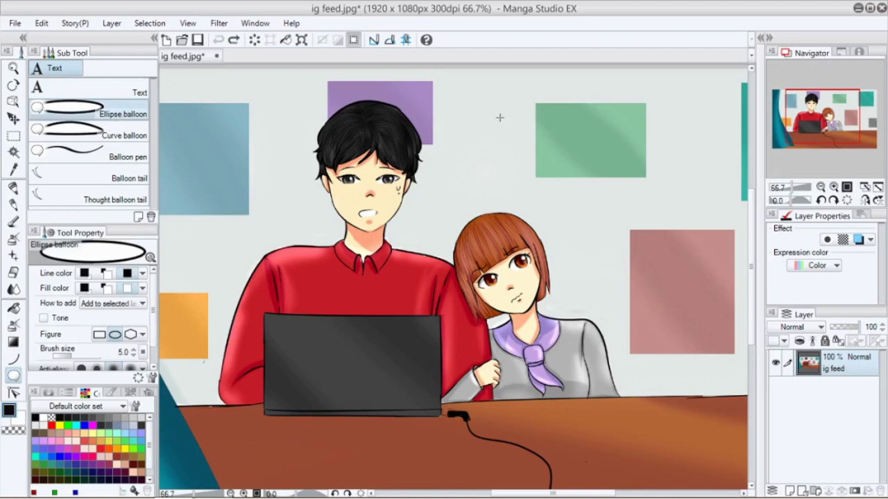
pyautogui.moveTo(831, 99); pyautogui.dragTo(822, 112)
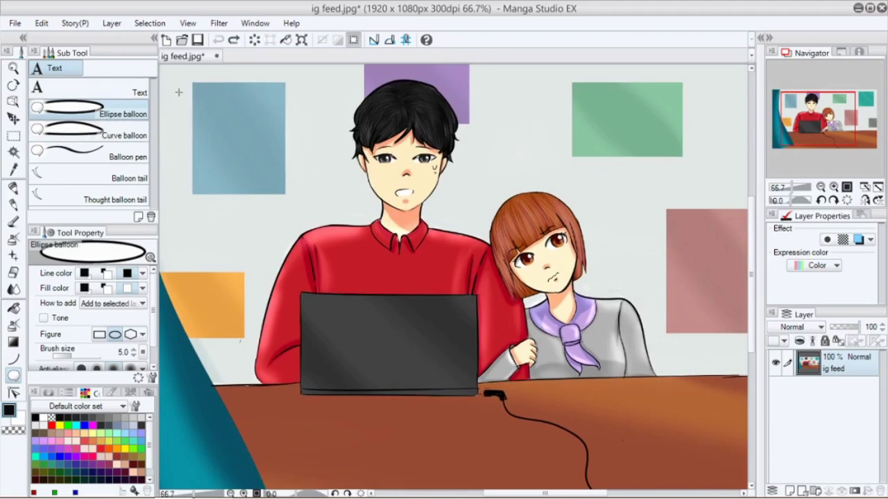
pyautogui.moveTo(174, 96); pyautogui.dragTo(333, 184)
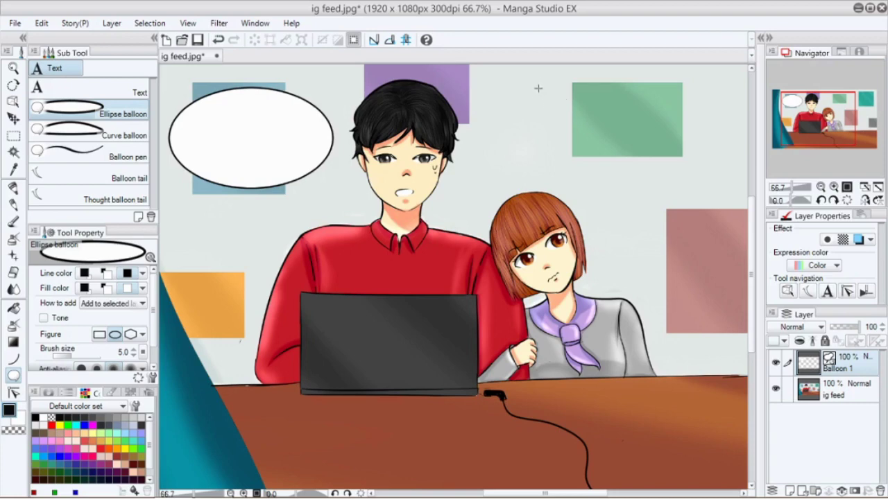
# Draw a second, smaller Ellipse balloon between the green and pink wall panels beside the woman, replacing the round first attempt
pyautogui.moveTo(544, 91); pyautogui.dragTo(689, 199)
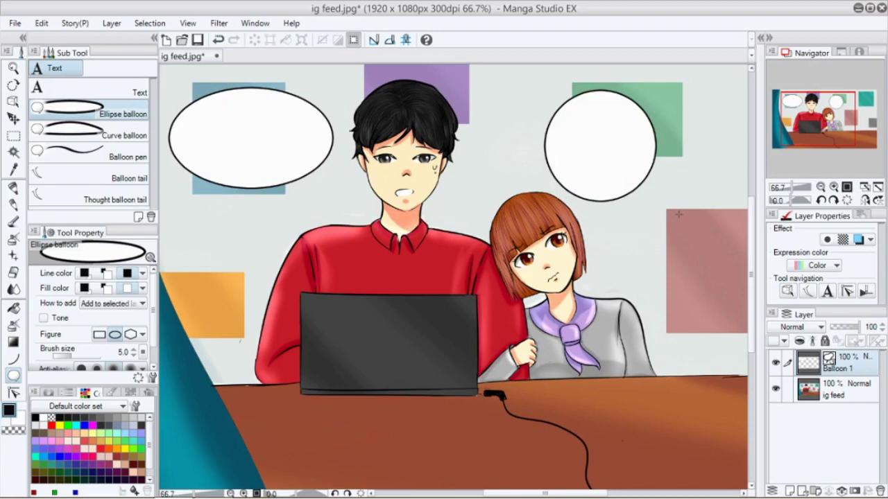
pyautogui.hotkey('ctrl', 'z')
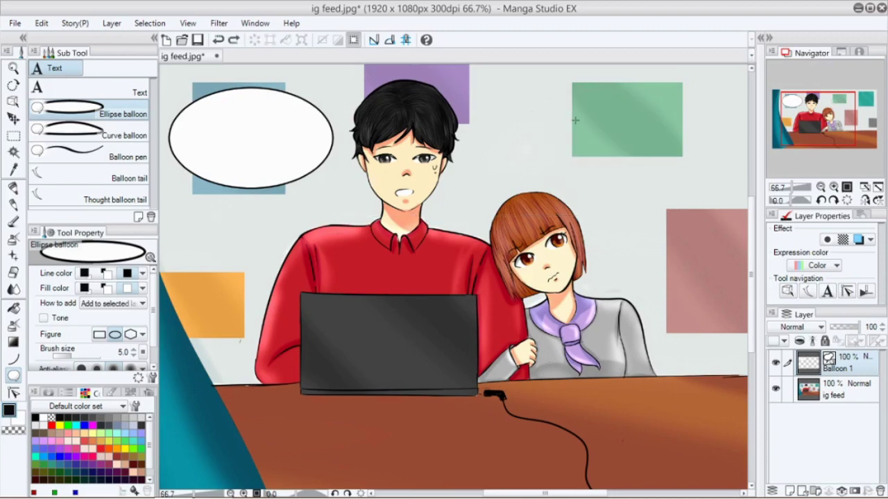
pyautogui.moveTo(602, 123); pyautogui.dragTo(741, 217)
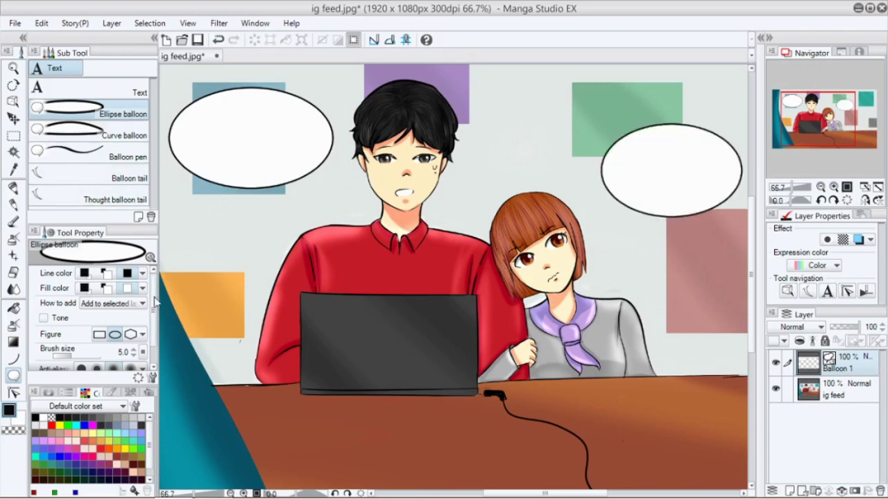
# Look through the brush shapes available for the Ellipse balloon's outline without choosing one
pyautogui.scroll(-1, 154, 298)
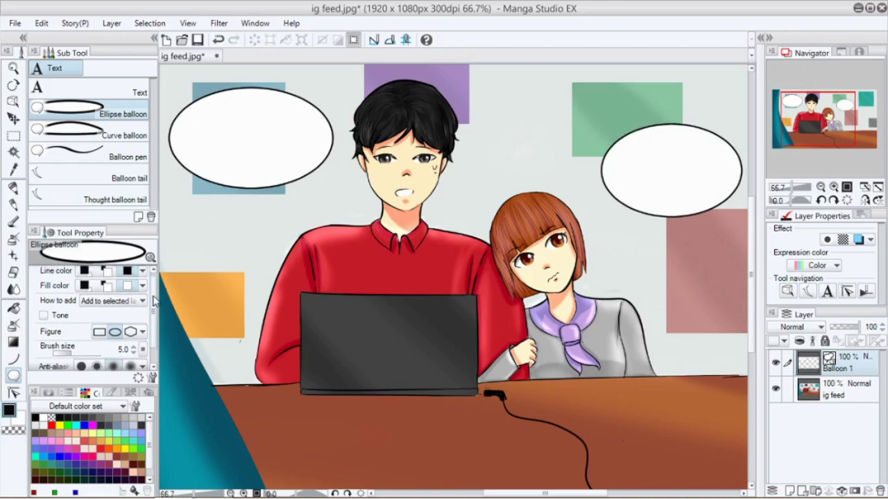
pyautogui.scroll(1, 154, 300)
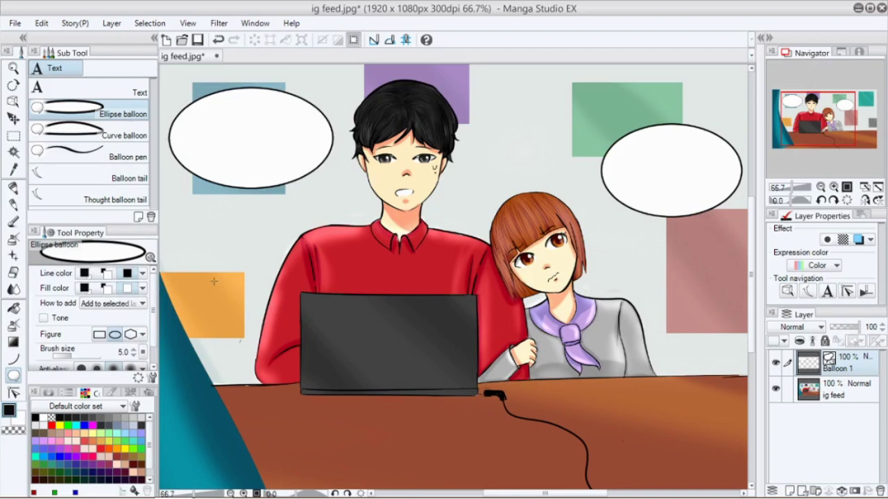
pyautogui.scroll(-2, 153, 342)
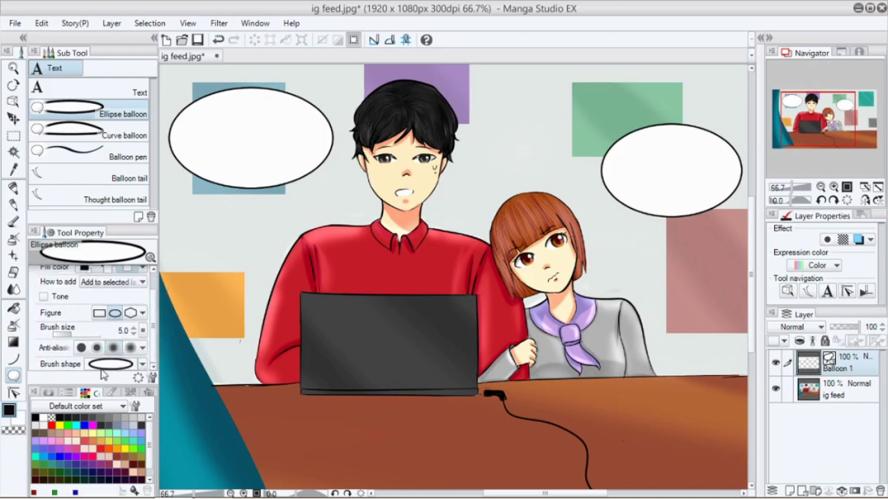
pyautogui.click(142, 364)
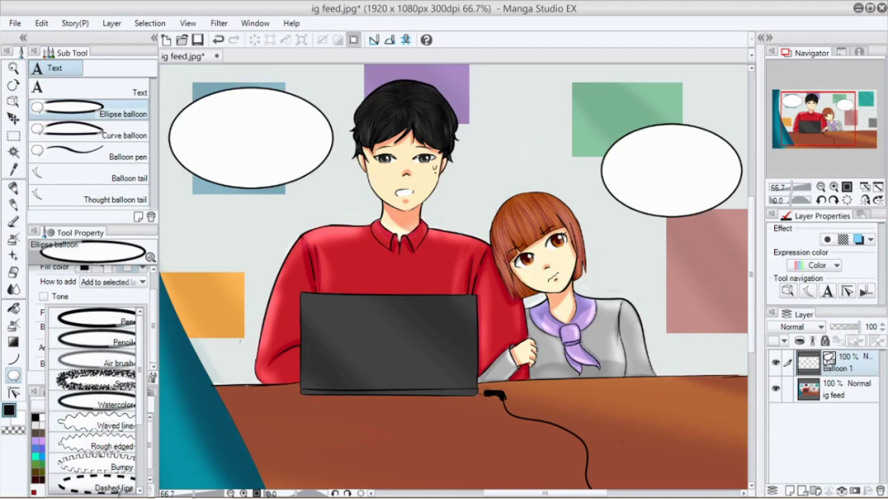
pyautogui.click(142, 297)
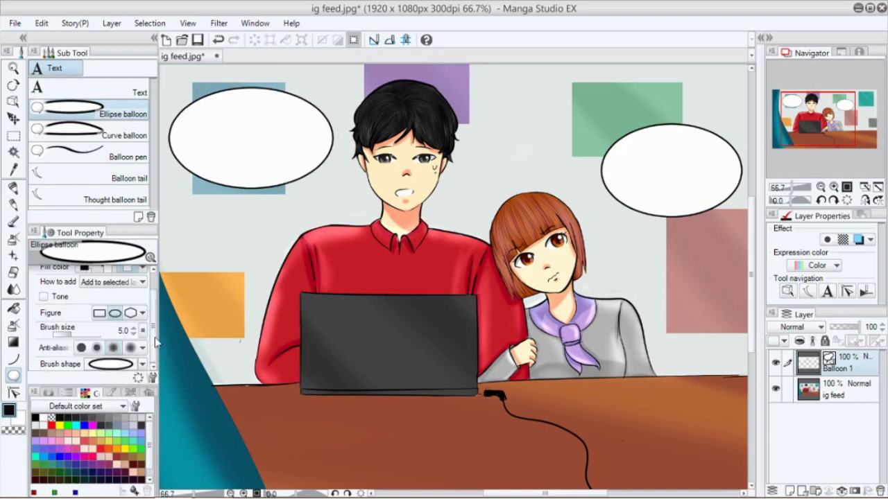
# Try a thicker brush size of 14.1 and a thinner one of 2.0 for the Ellipse balloon's outline
pyautogui.click(77, 333)
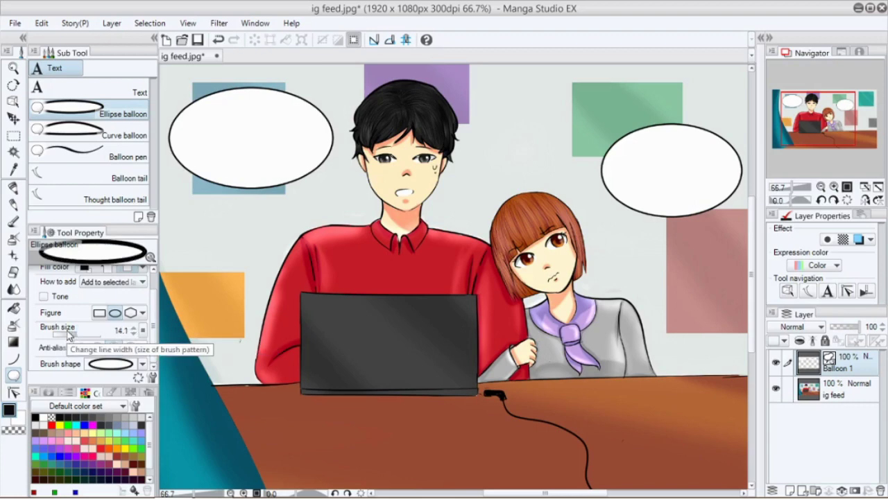
pyautogui.click(67, 334)
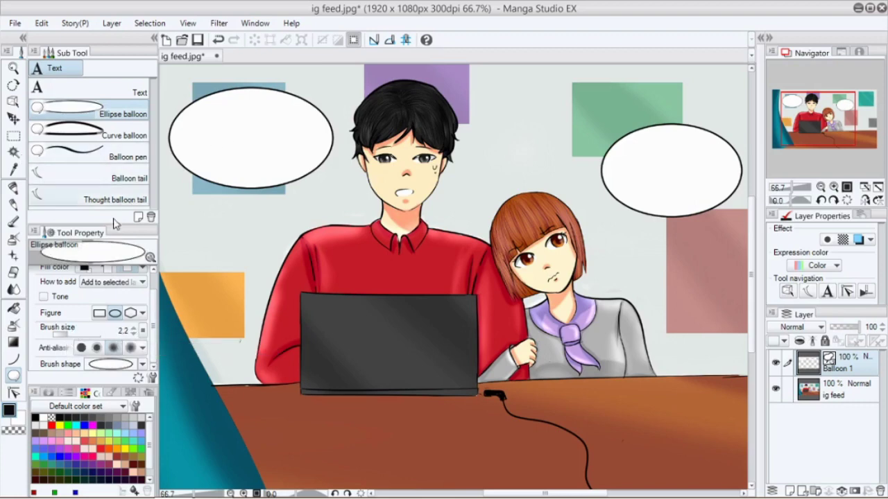
pyautogui.click(135, 333)
pyautogui.click(135, 333)
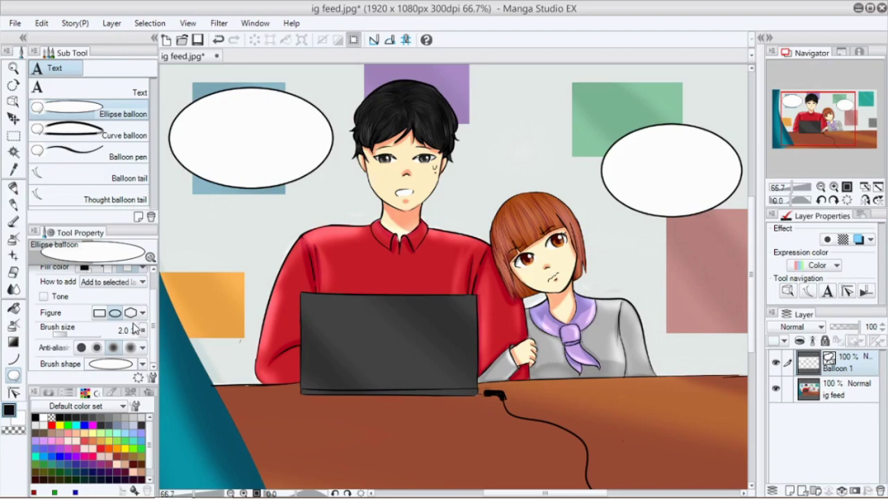
pyautogui.moveTo(134, 332); pyautogui.dragTo(137, 330)
# Try the Curve balloon by plotting a closed freeform balloon over the orange wall panel and the man's sleeve
pyautogui.click(111, 138)
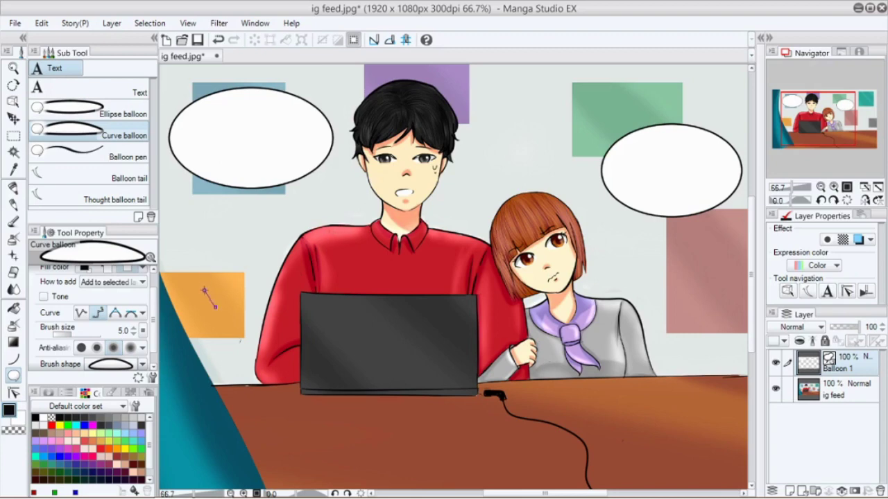
pyautogui.click(205, 290)
pyautogui.click(211, 269)
pyautogui.click(231, 256)
pyautogui.click(286, 249)
pyautogui.click(279, 327)
pyautogui.click(233, 333)
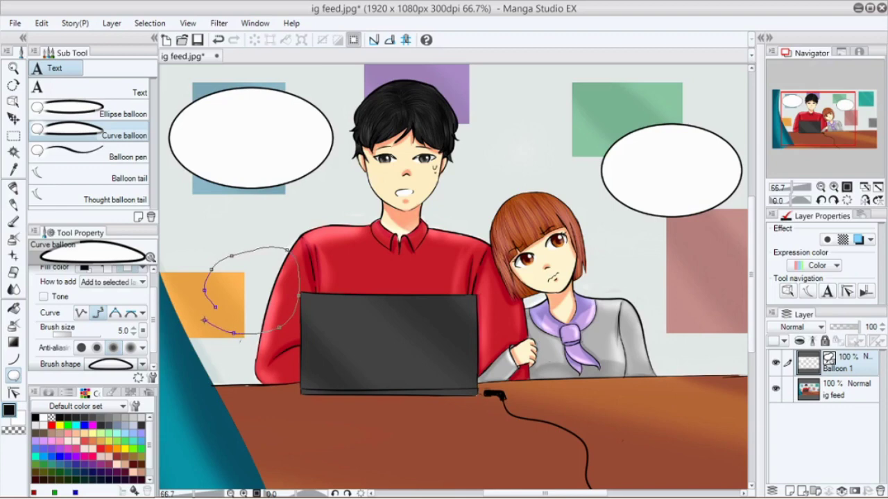
pyautogui.click(204, 319)
pyautogui.doubleClick(218, 308)
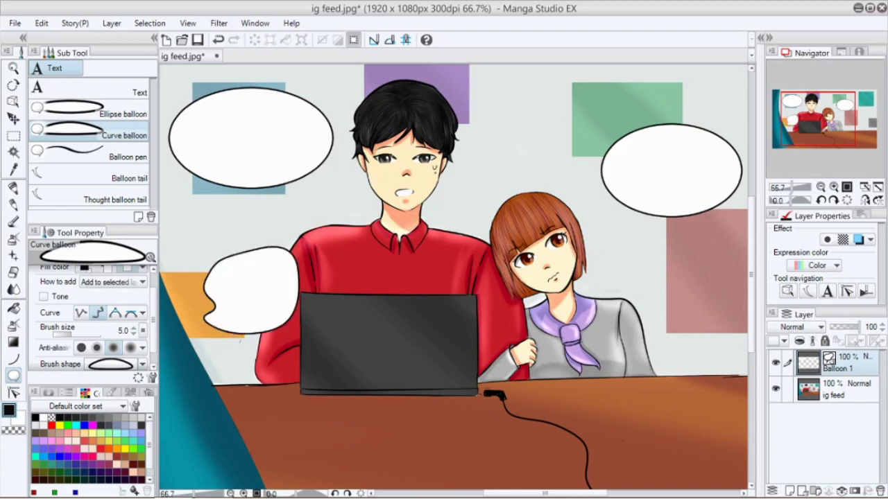
# Plot a small, narrow Curve balloon across the man's shirt and the upper edge of the laptop
pyautogui.click(368, 257)
pyautogui.click(394, 265)
pyautogui.click(391, 298)
pyautogui.click(372, 323)
pyautogui.doubleClick(363, 285)
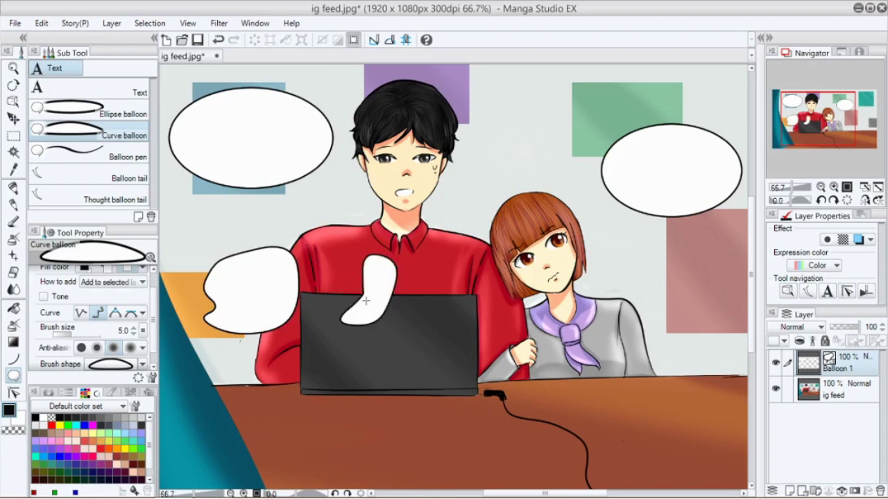
# Plot a crescent-shaped Curve balloon on the wall between the man's head and the green panel
pyautogui.click(480, 95)
pyautogui.click(492, 119)
pyautogui.click(513, 86)
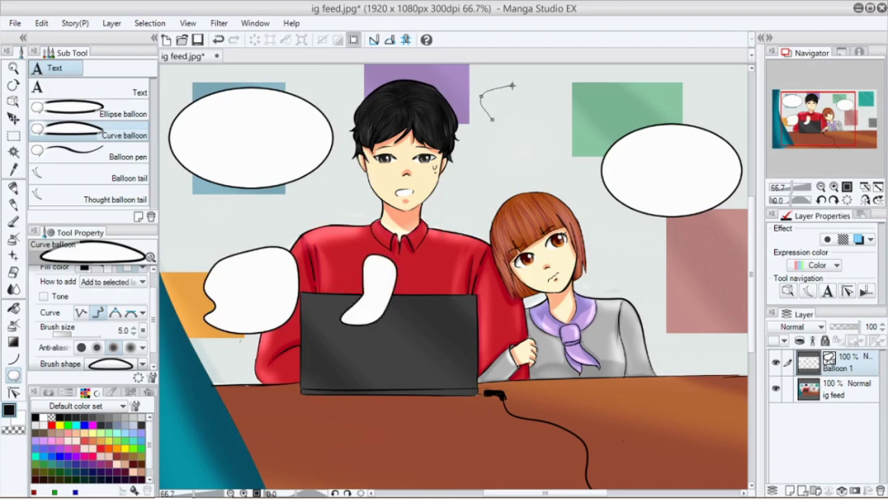
pyautogui.click(542, 118)
pyautogui.click(525, 156)
pyautogui.click(493, 172)
pyautogui.click(476, 164)
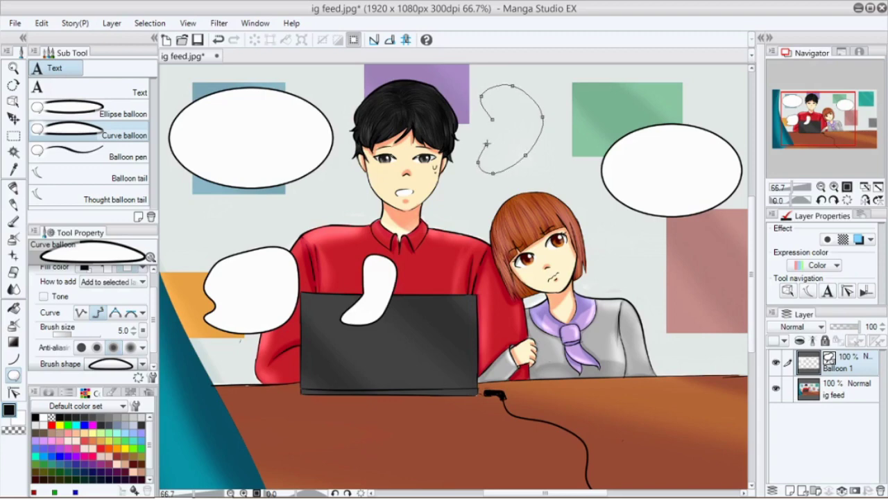
pyautogui.click(490, 138)
pyautogui.doubleClick(493, 120)
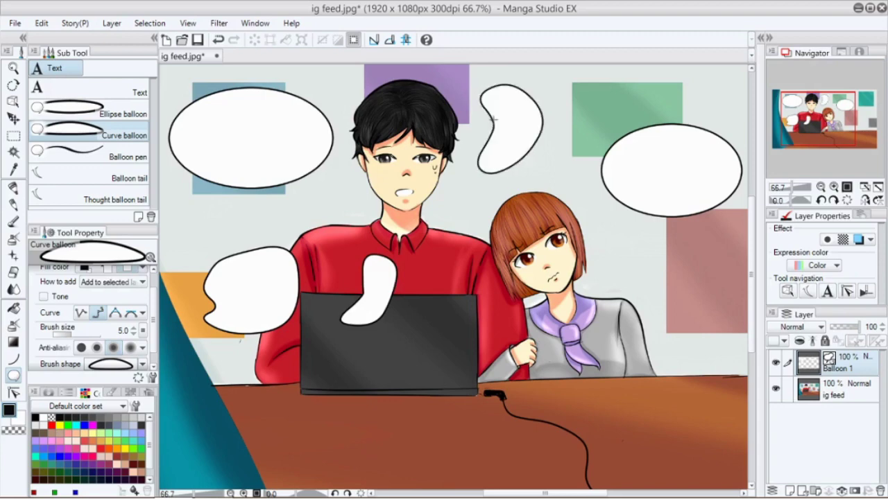
# Undo the three Curve balloons, keeping only the two ellipse balloons
pyautogui.hotkey('ctrl', 'z')
pyautogui.hotkey('ctrl', 'z')
pyautogui.hotkey('ctrl', 'z')
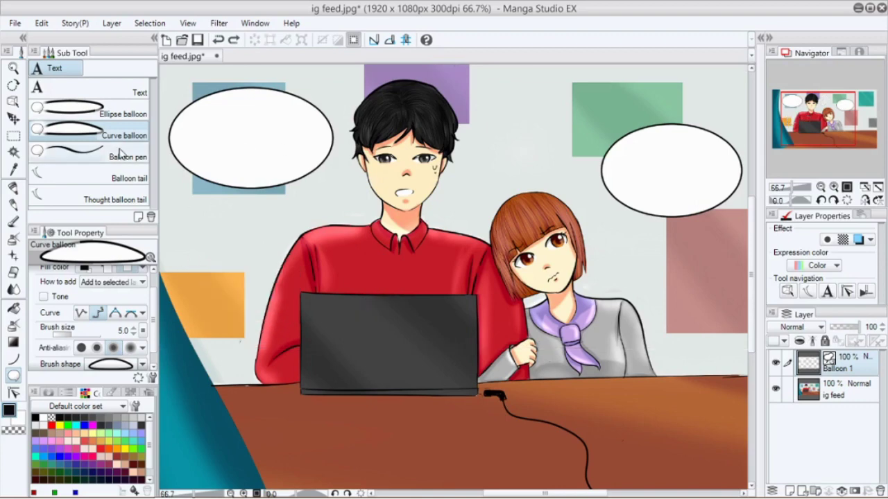
# Draw a curved freehand tail with the Balloon pen on the man's balloon, pointing toward him, undoing and redrawing unsatisfactory strokes
pyautogui.click(127, 170)
pyautogui.click(125, 156)
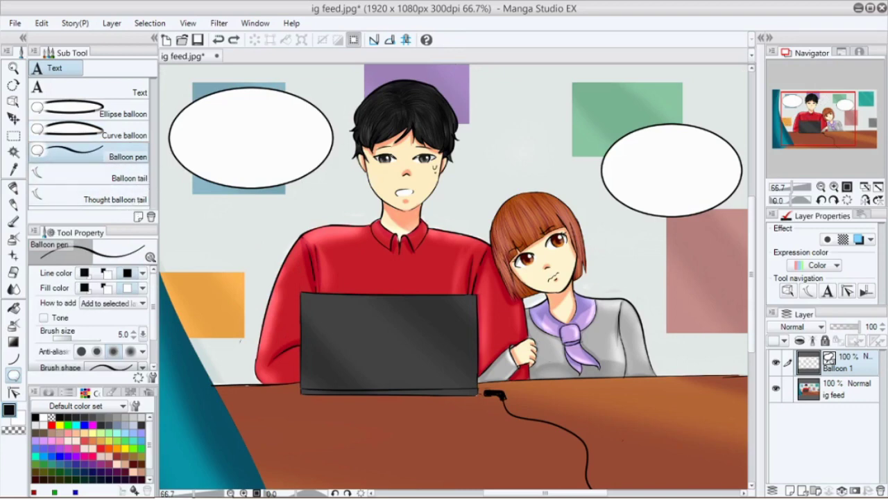
pyautogui.moveTo(300, 170); pyautogui.dragTo(326, 199)
pyautogui.hotkey('ctrl', 'z')
pyautogui.moveTo(290, 174); pyautogui.dragTo(329, 199)
pyautogui.hotkey('ctrl', 'z')
pyautogui.moveTo(304, 170); pyautogui.dragTo(327, 193)
pyautogui.hotkey('ctrl', 'z')
pyautogui.moveTo(379, 268); pyautogui.dragTo(400, 250)
pyautogui.hotkey('ctrl', 'z')
pyautogui.moveTo(312, 164)
pyautogui.mouseDown()
pyautogui.moveTo(342, 188)
pyautogui.moveTo(321, 172)
pyautogui.mouseUp()
pyautogui.hotkey('ctrl', 'z')
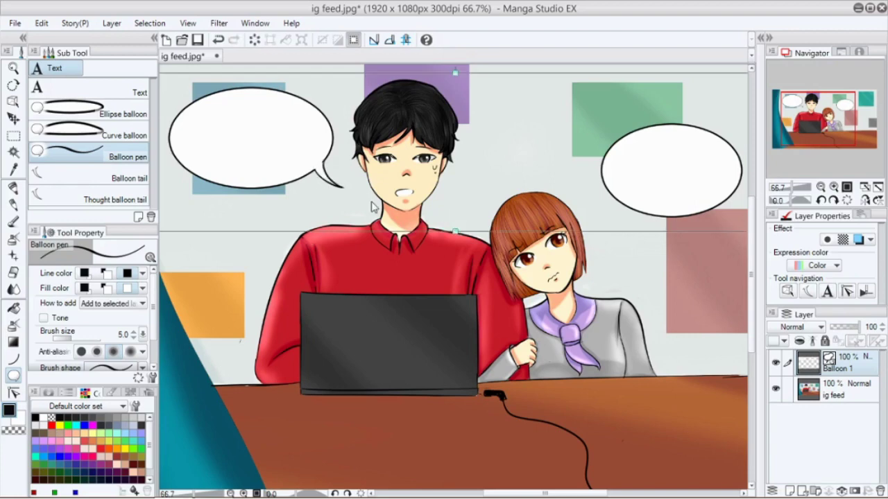
pyautogui.moveTo(308, 178)
pyautogui.mouseDown()
pyautogui.moveTo(330, 191)
pyautogui.moveTo(315, 177)
pyautogui.mouseUp()
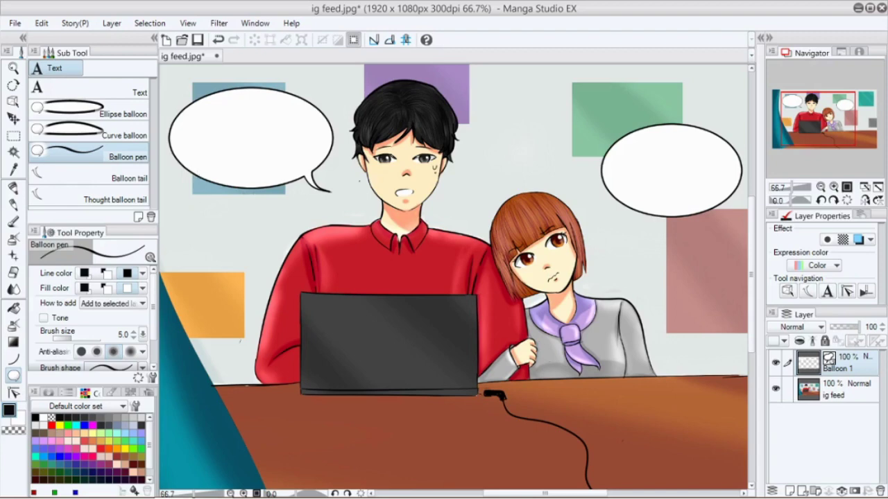
# Try a zigzag Balloon pen tail on the man's balloon at the end away from him and undo it
pyautogui.moveTo(207, 172)
pyautogui.mouseDown()
pyautogui.moveTo(188, 185)
pyautogui.moveTo(200, 218)
pyautogui.moveTo(209, 218)
pyautogui.moveTo(193, 210)
pyautogui.moveTo(228, 175)
pyautogui.mouseUp()
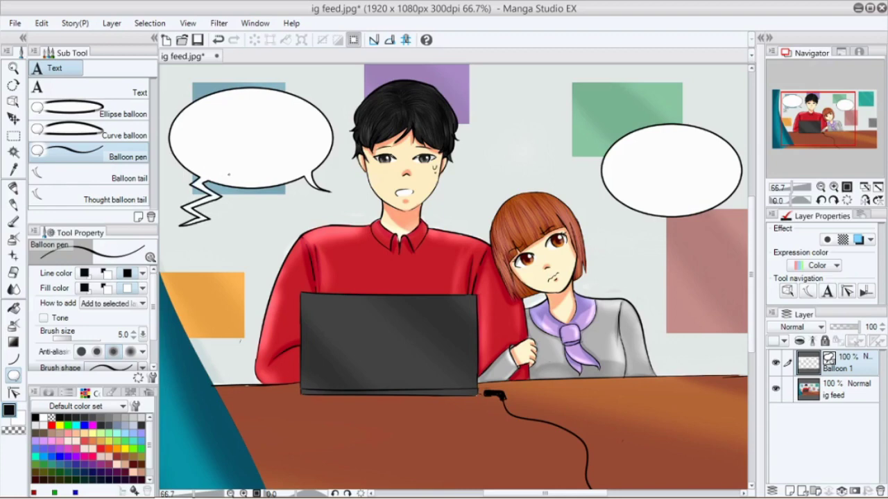
pyautogui.hotkey('ctrl', 'z')
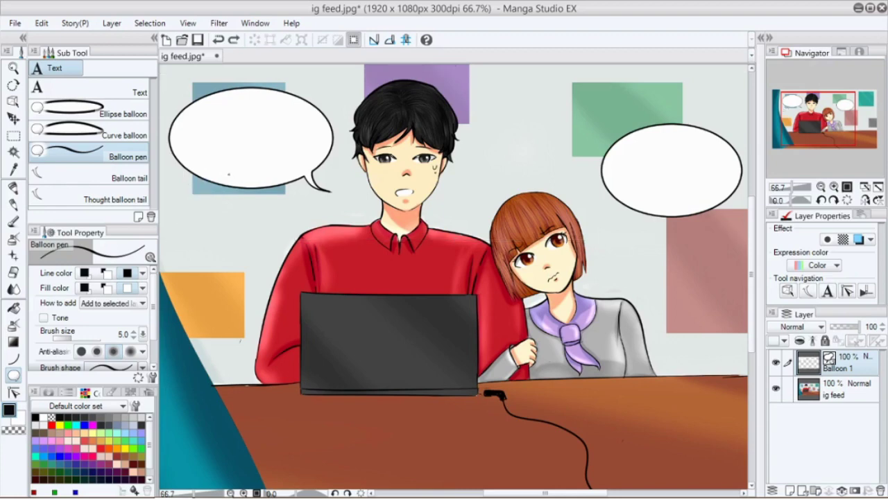
# Try three straight tails around the man's balloon with the Linear Balloon tail, then undo them
pyautogui.click(122, 182)
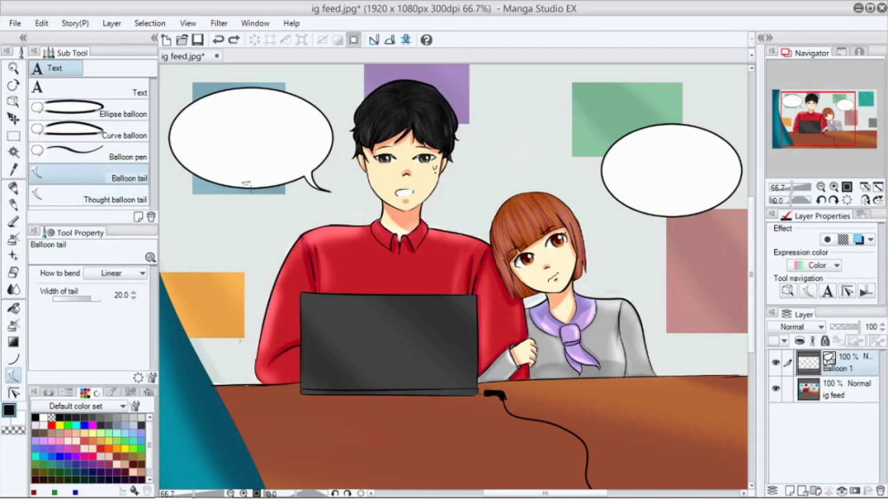
pyautogui.moveTo(244, 184); pyautogui.dragTo(287, 206)
pyautogui.moveTo(313, 142); pyautogui.dragTo(355, 181)
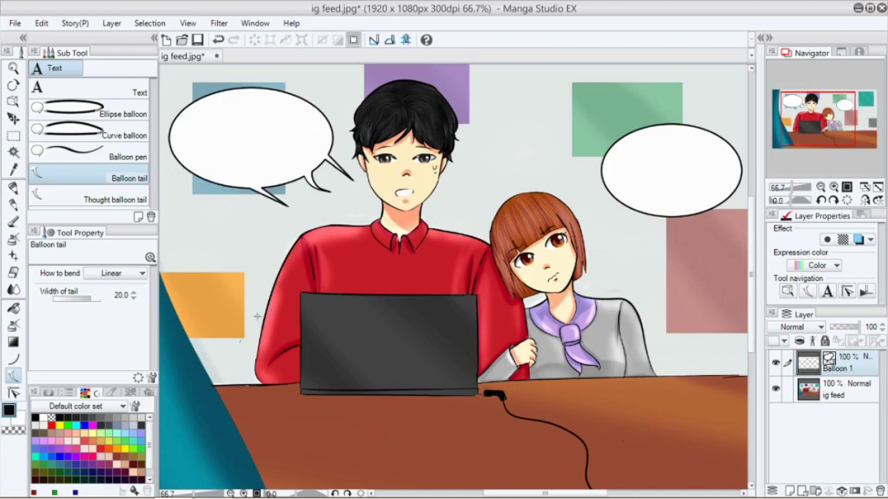
pyautogui.moveTo(233, 181); pyautogui.dragTo(217, 220)
pyautogui.hotkey('ctrl', 'z')
pyautogui.hotkey('ctrl', 'z')
pyautogui.hotkey('ctrl', 'z')
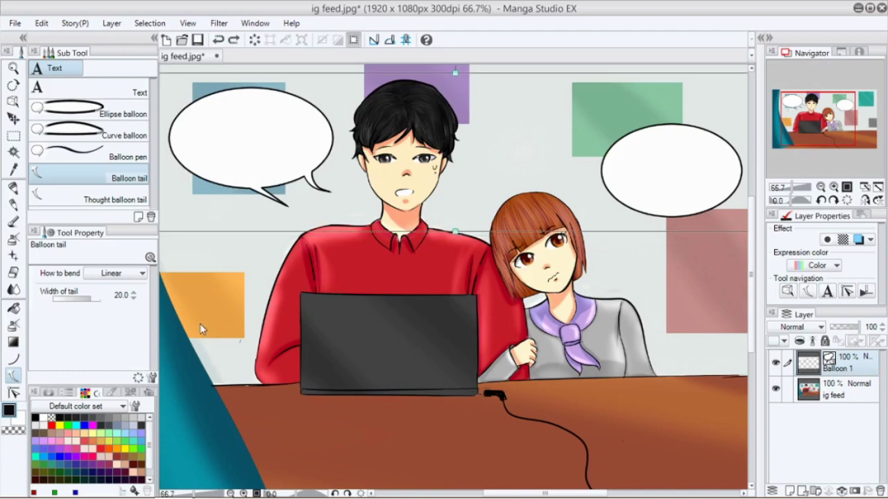
# Try a zigzag tail below the man's balloon with the Balloon tail tool bending as Polyline, and undo it
pyautogui.click(114, 275)
pyautogui.click(115, 299)
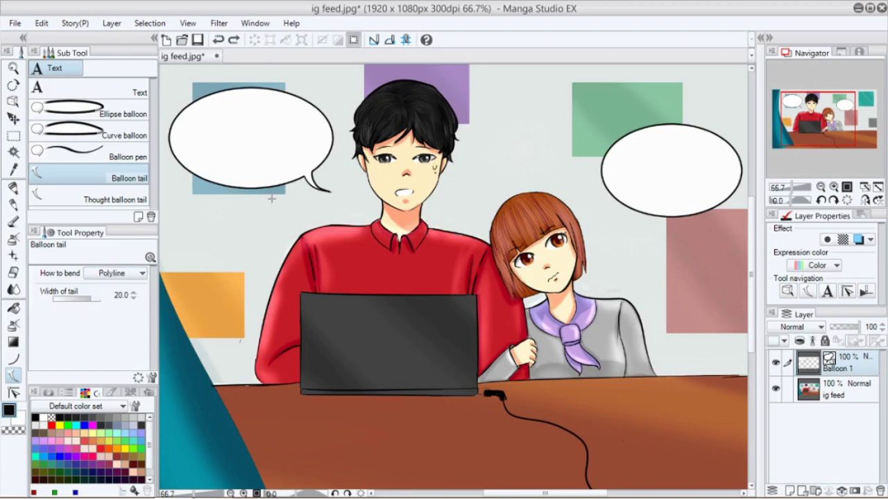
pyautogui.click(200, 176)
pyautogui.click(182, 220)
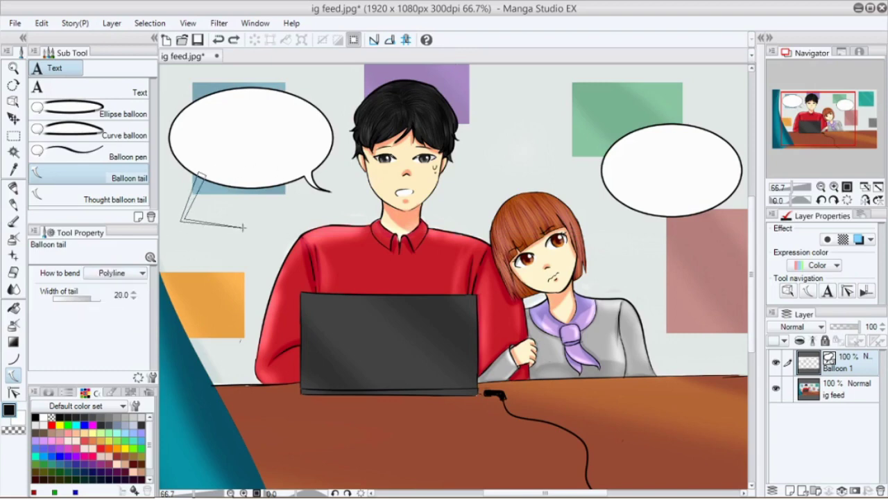
pyautogui.click(221, 256)
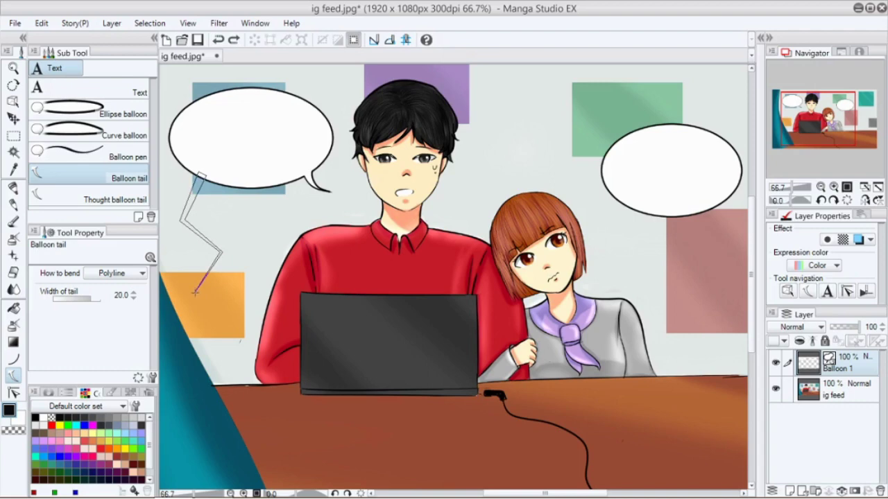
pyautogui.doubleClick(195, 292)
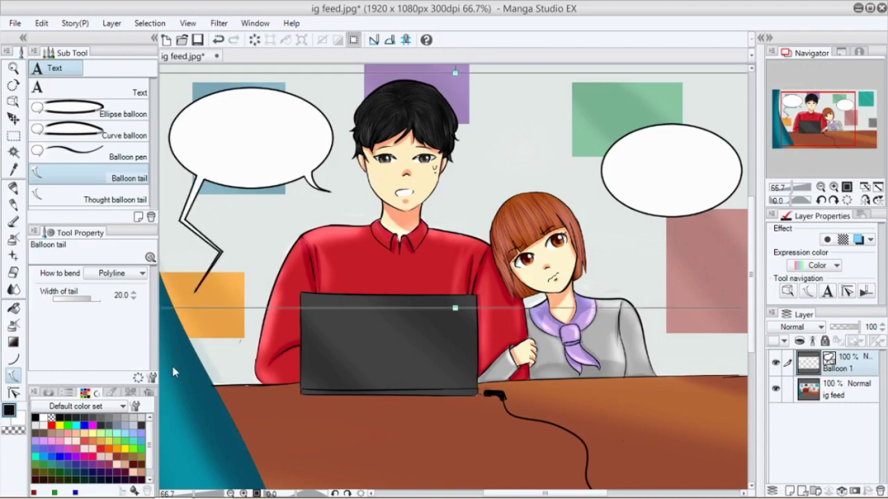
pyautogui.hotkey('ctrl', 'z')
# Try two curved tails below the man's balloon with the Balloon tail tool bending as Spline, undoing each one
pyautogui.click(119, 275)
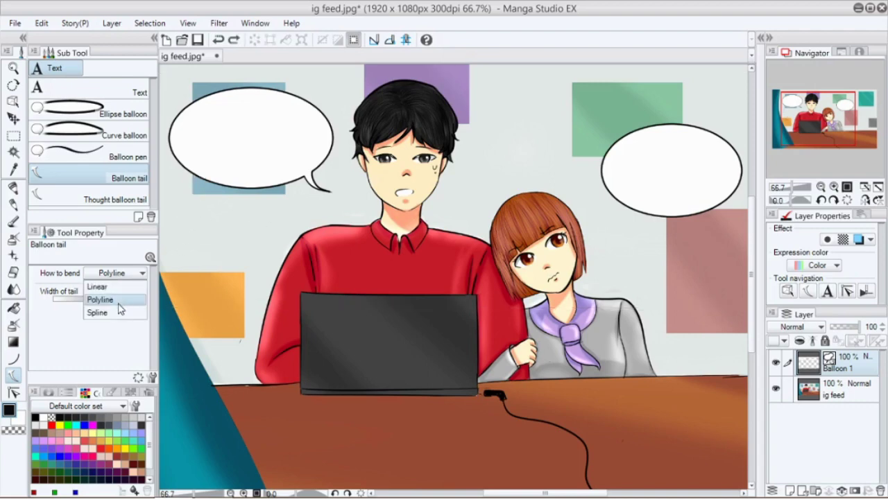
pyautogui.click(122, 313)
pyautogui.click(198, 166)
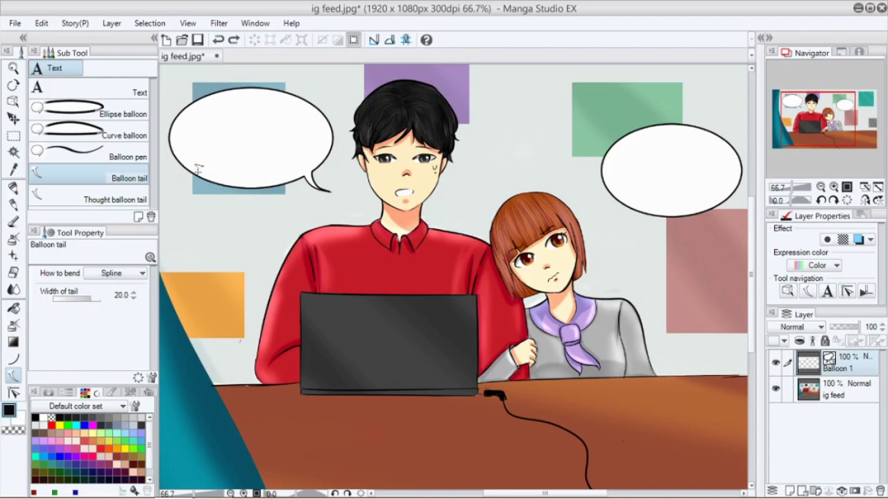
pyautogui.click(188, 224)
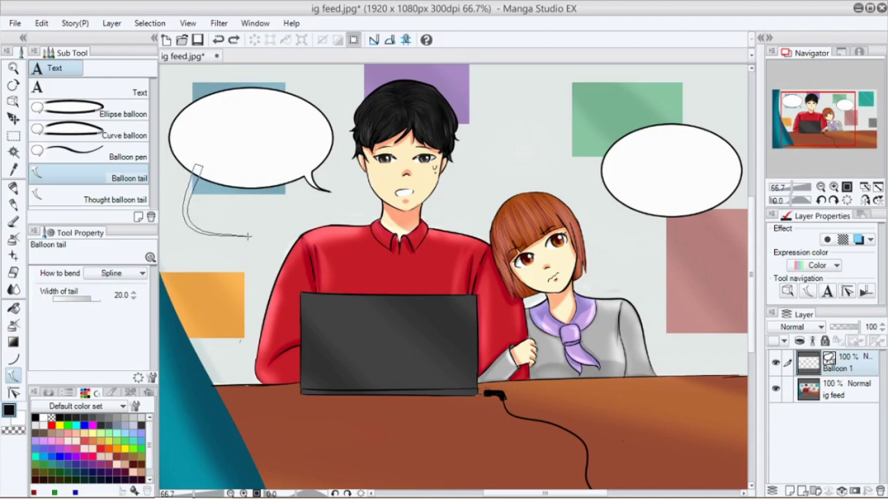
pyautogui.doubleClick(283, 206)
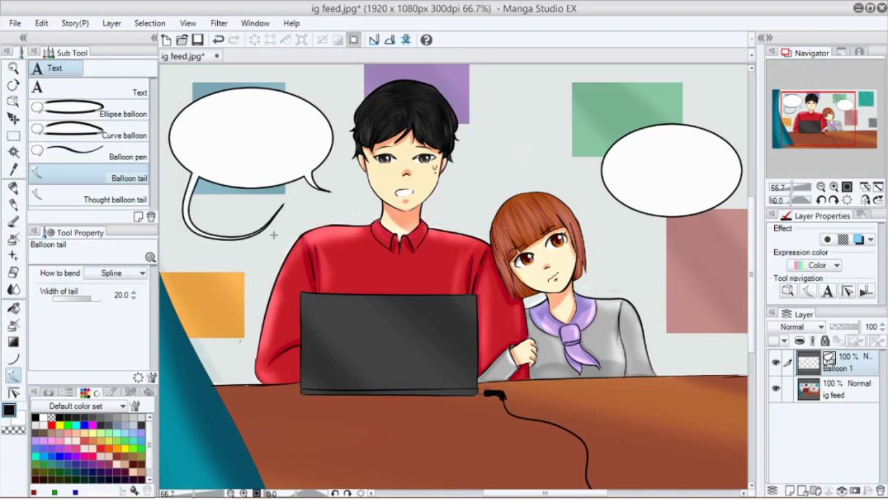
pyautogui.hotkey('ctrl', 'z')
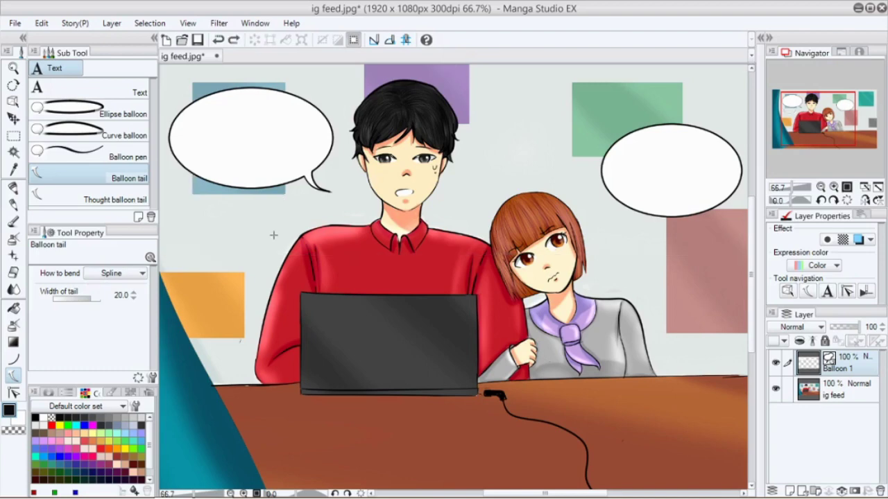
pyautogui.click(221, 164)
pyautogui.click(260, 214)
pyautogui.doubleClick(229, 248)
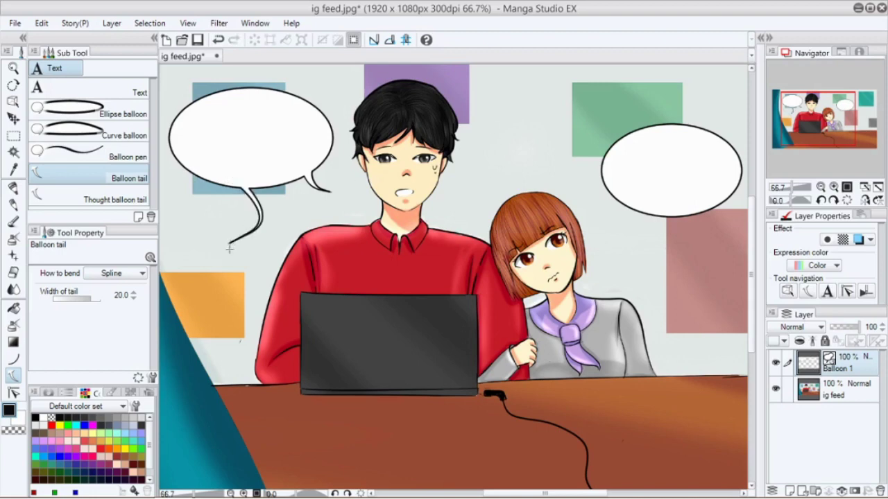
pyautogui.hotkey('ctrl', 'z')
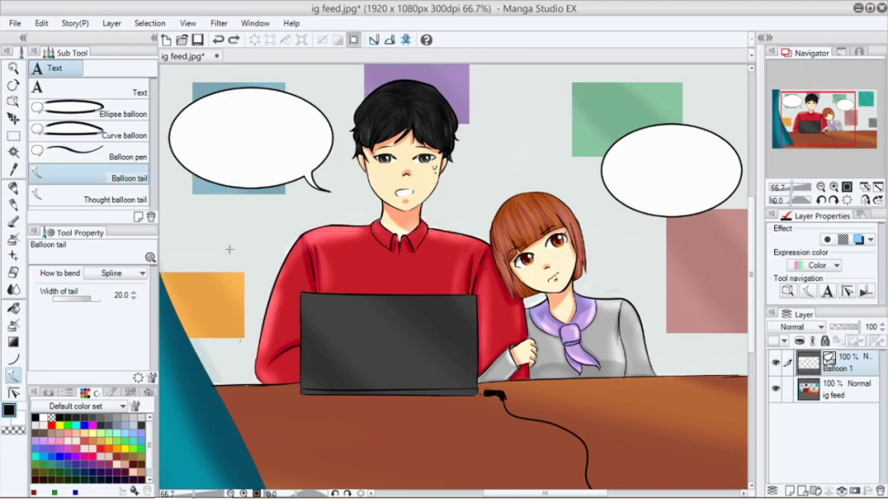
# Add a short thought balloon tail beneath the woman's balloon, directed toward her head
pyautogui.click(106, 201)
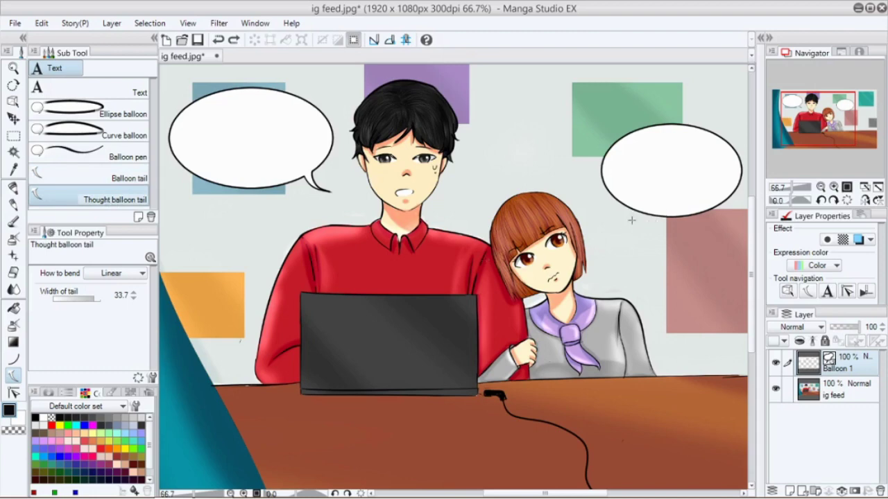
pyautogui.moveTo(631, 218)
pyautogui.mouseDown()
pyautogui.moveTo(617, 237)
pyautogui.moveTo(612, 232)
pyautogui.mouseUp()
# Add the text "Duh... Susahnya.." inside the man's balloon with the Text tool
pyautogui.click(69, 92)
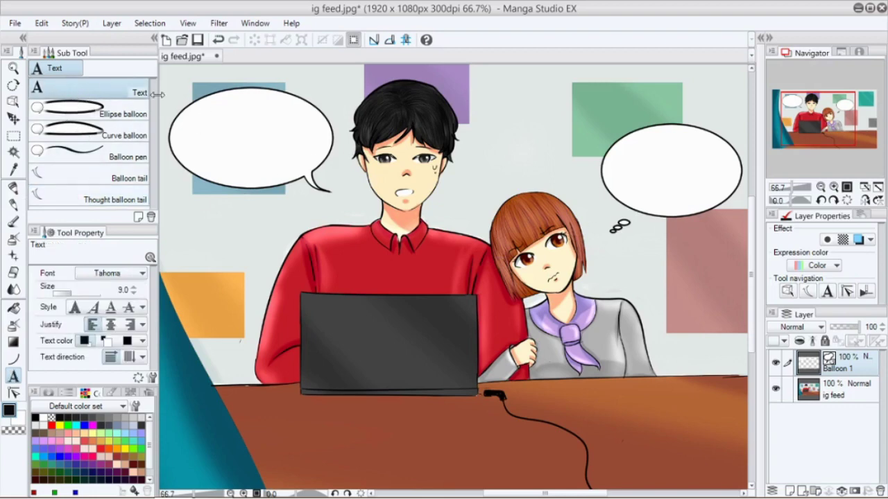
pyautogui.click(221, 138)
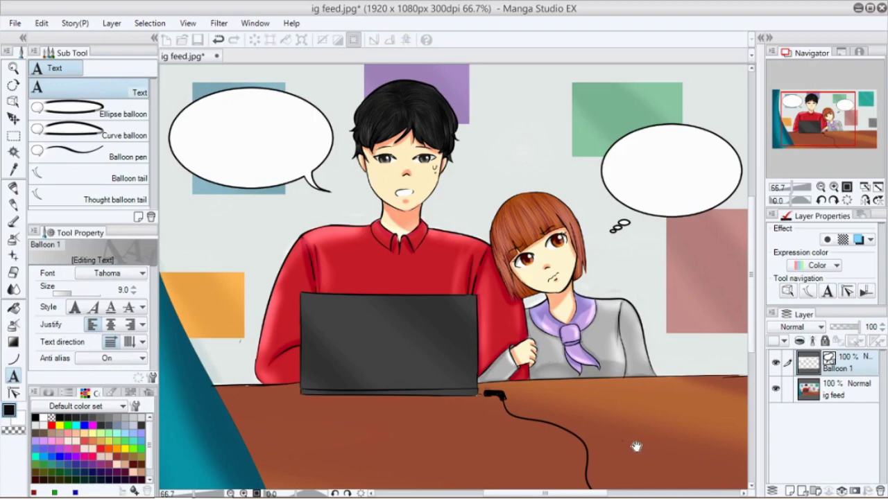
pyautogui.moveTo(681, 495)
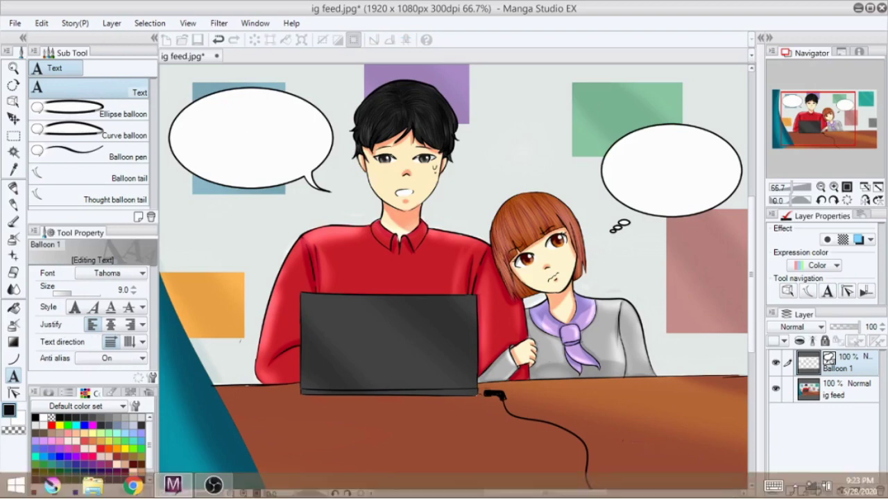
pyautogui.write('DA')
pyautogui.press('BackSpace')
pyautogui.write('uh... ')
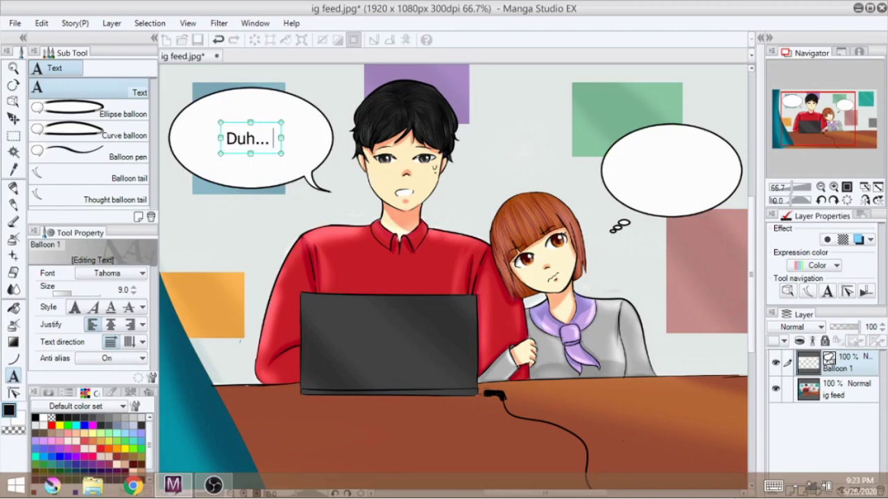
pyautogui.write('SUsa')
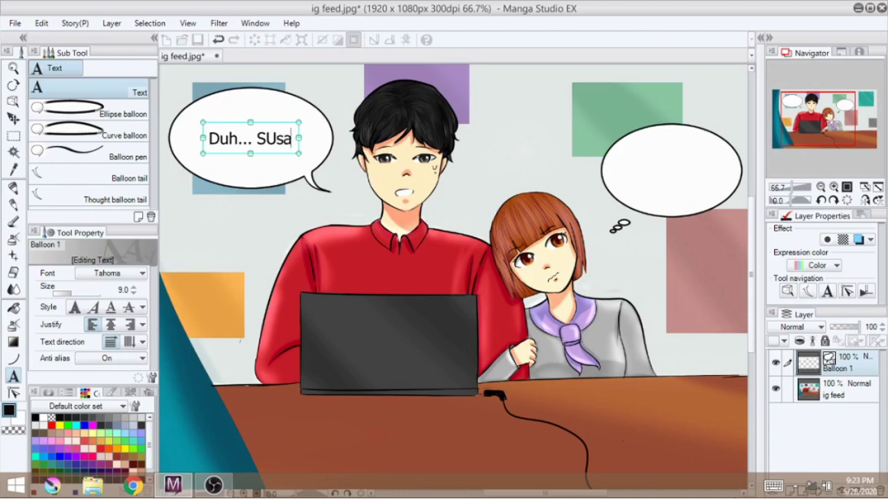
pyautogui.press('BackSpace')
pyautogui.press('BackSpace')
pyautogui.press('BackSpace')
pyautogui.write('usah')
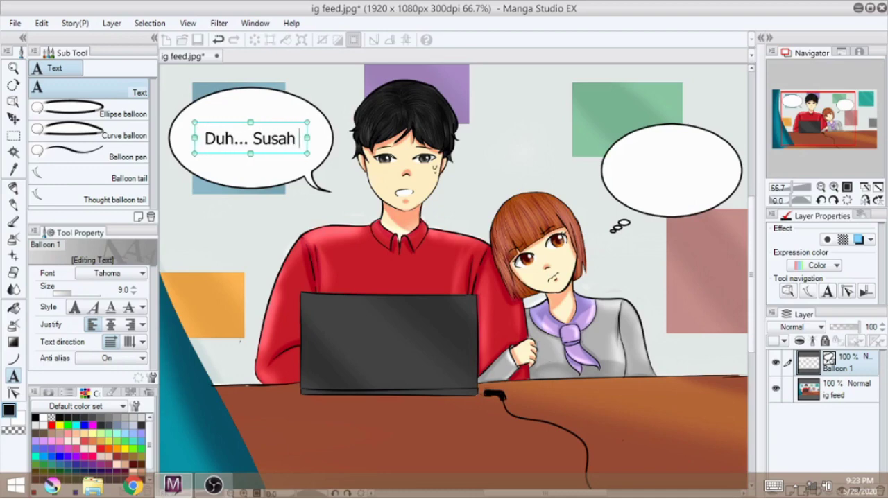
pyautogui.press('BackSpace')
pyautogui.write('nya..')
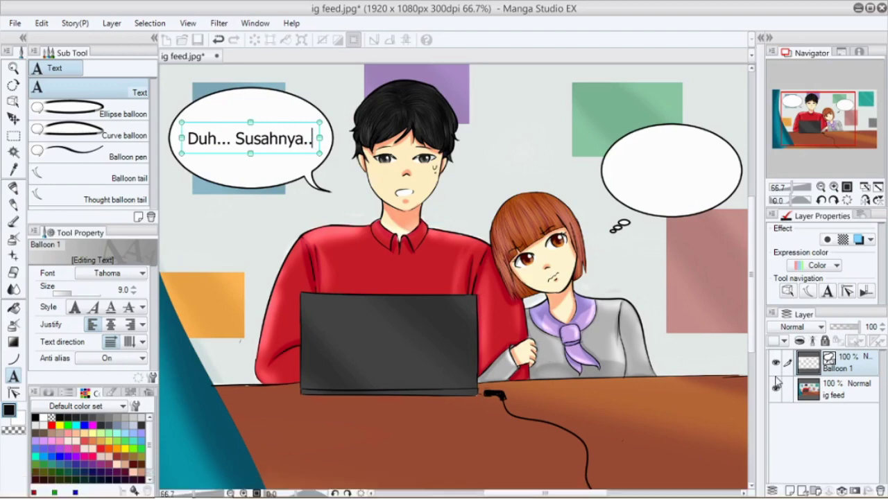
pyautogui.click(450, 141)
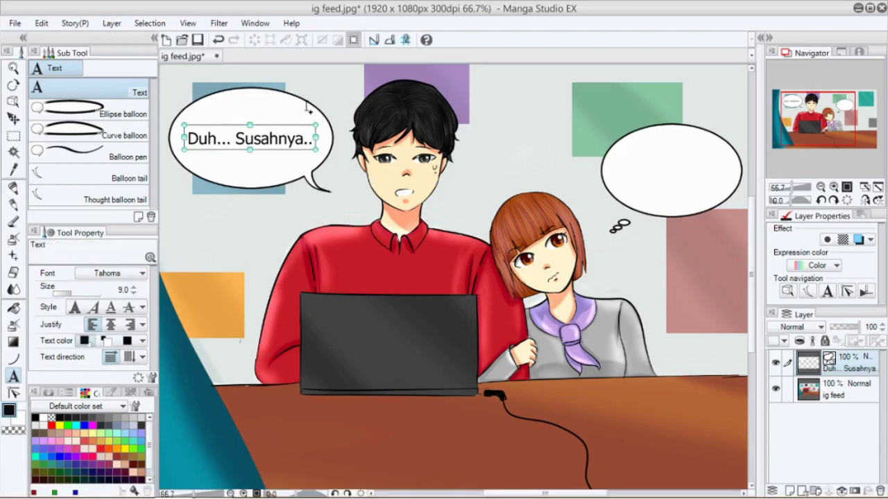
# Add the text "Huffft...!" with "Kapan Siapnya...!" on a second line inside the woman's balloon
pyautogui.click(639, 176)
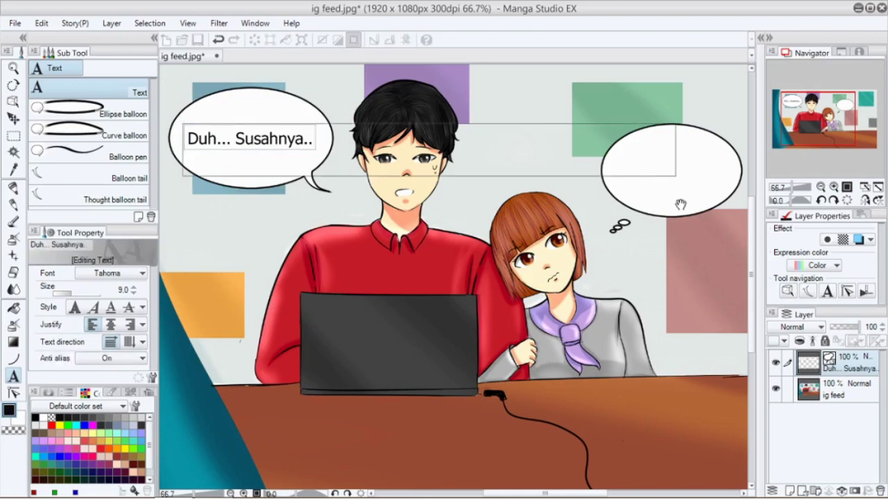
pyautogui.write('Hu')
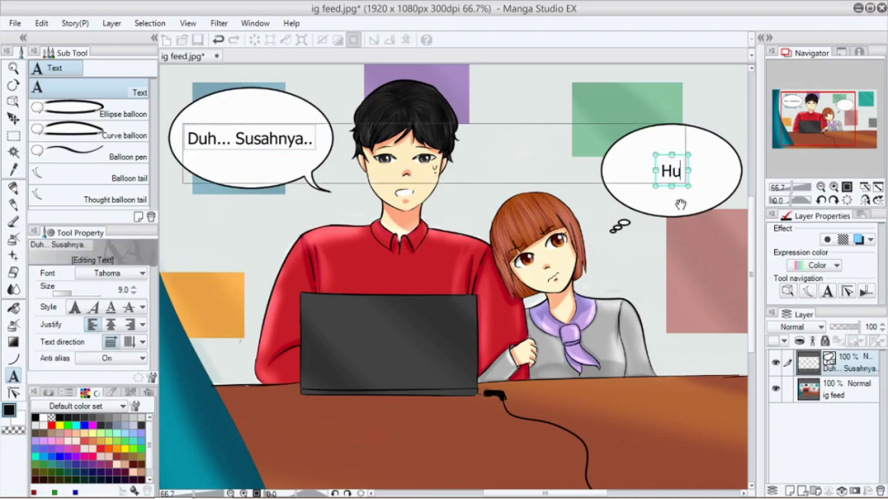
pyautogui.write('fffft.')
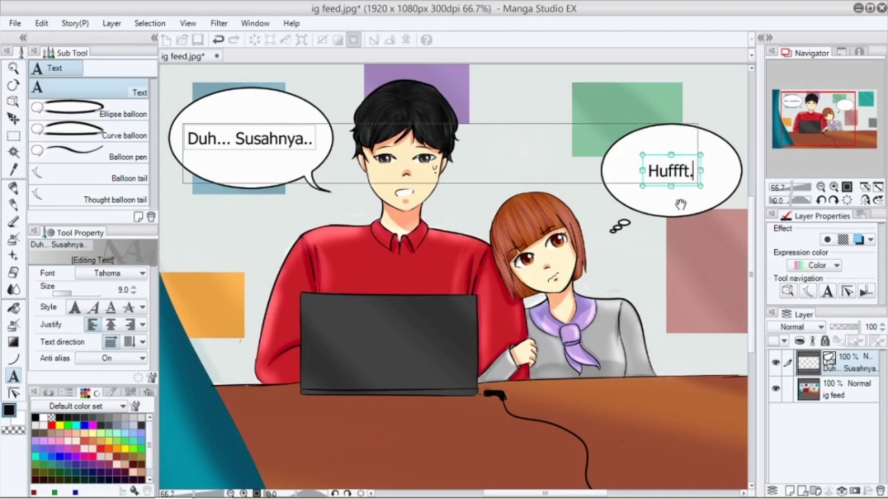
pyautogui.write('..!')
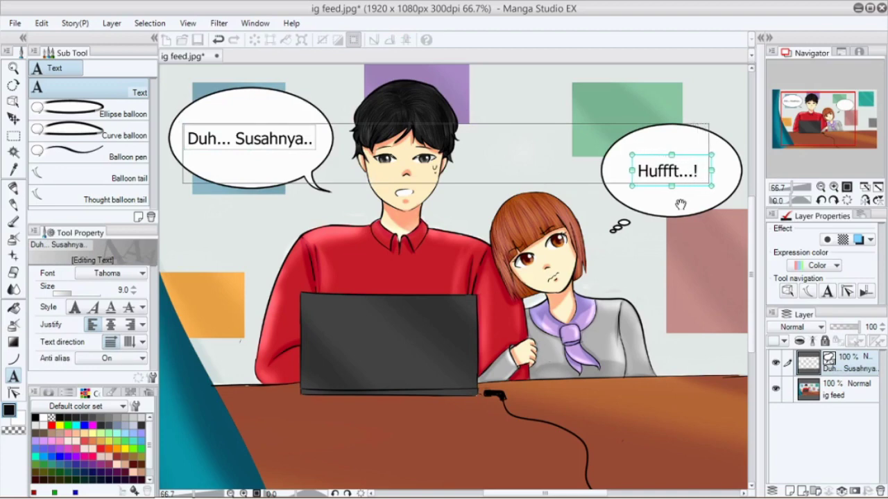
pyautogui.press('Return')
pyautogui.write('Ka')
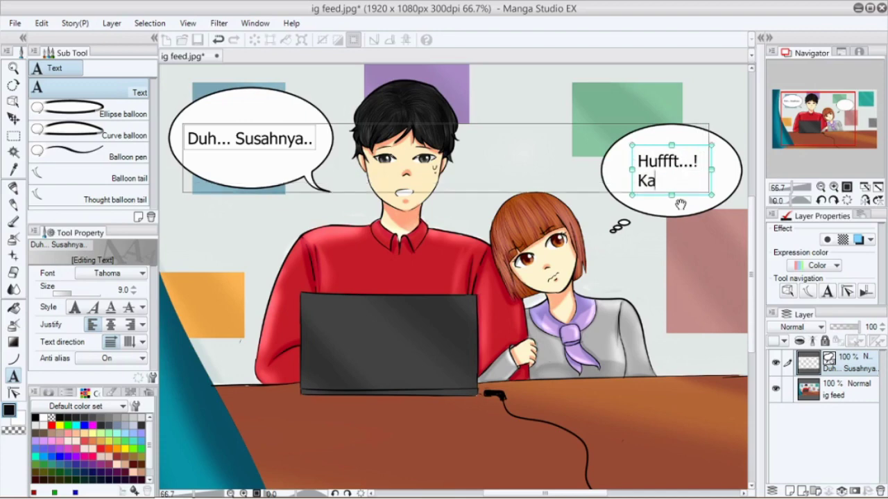
pyautogui.write('pan Sia')
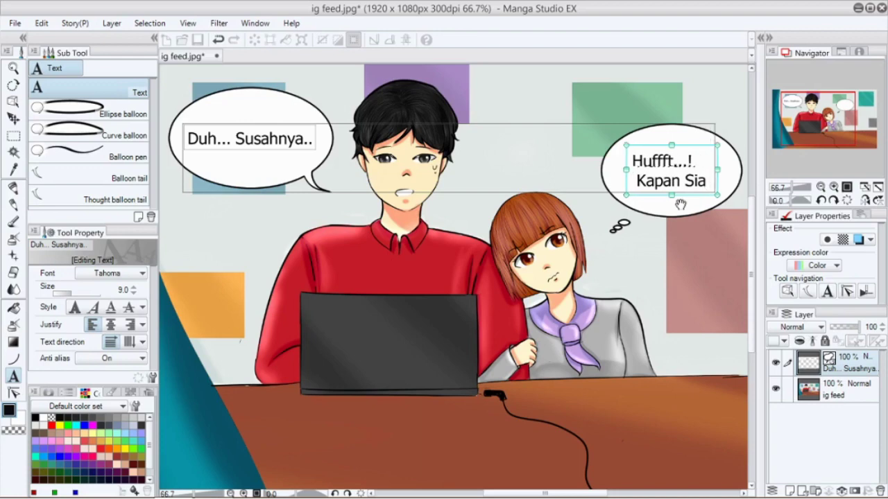
pyautogui.write('pya')
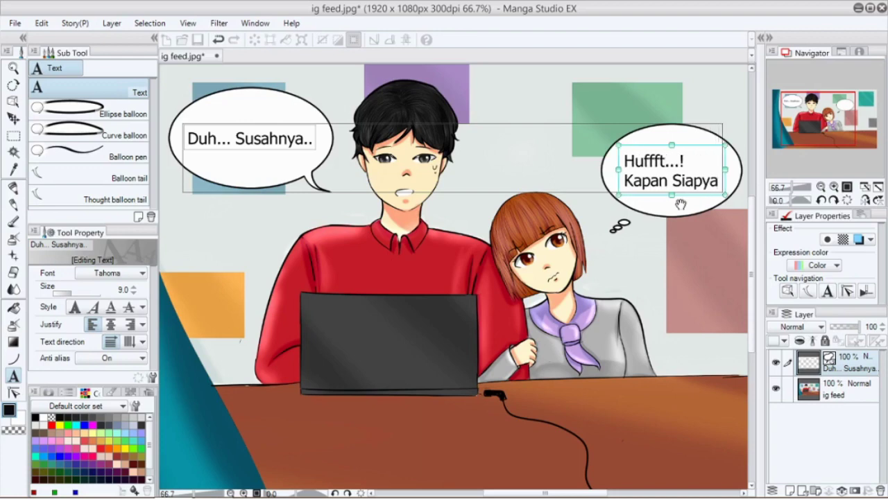
pyautogui.write('...')
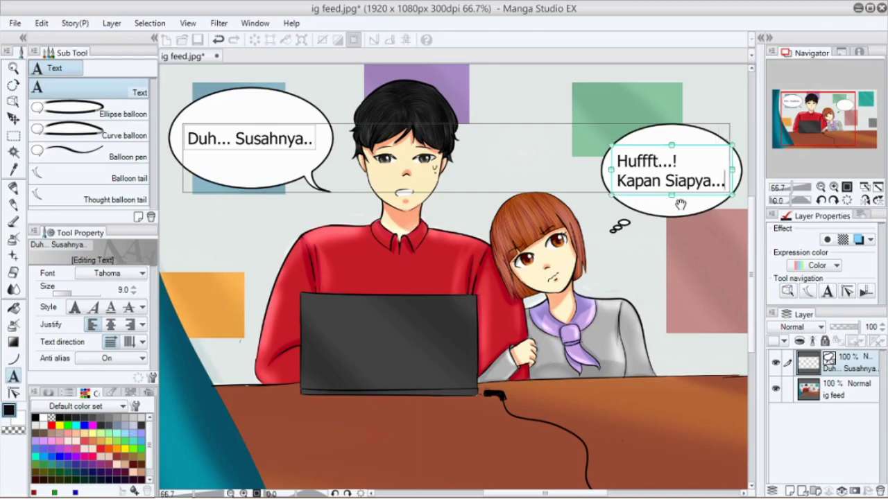
pyautogui.write('!')
pyautogui.hotkey('ctrl', 'a')
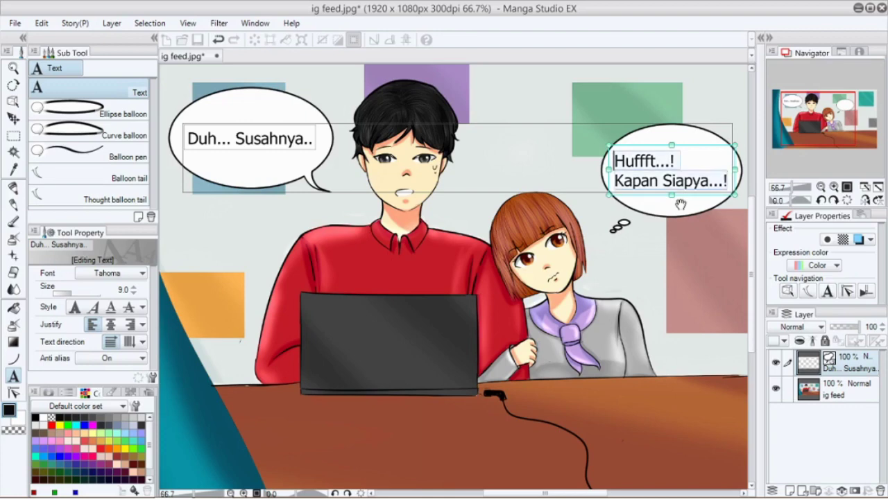
pyautogui.click(692, 179)
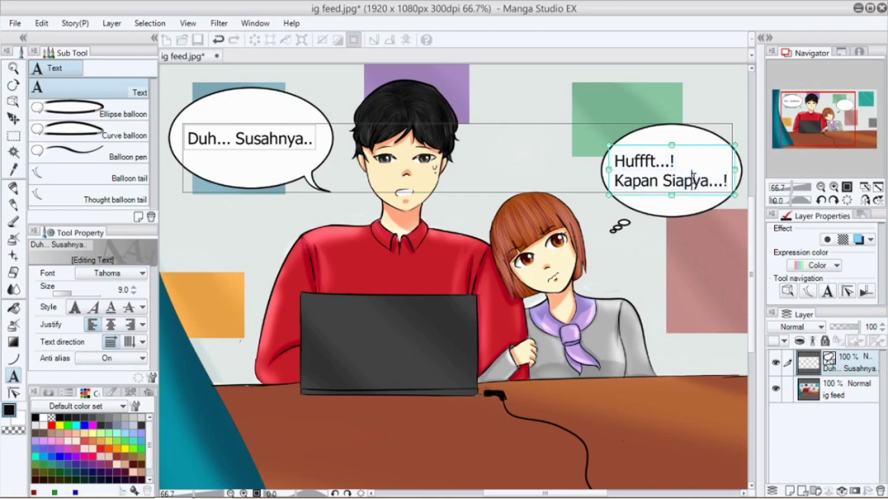
pyautogui.write('n')
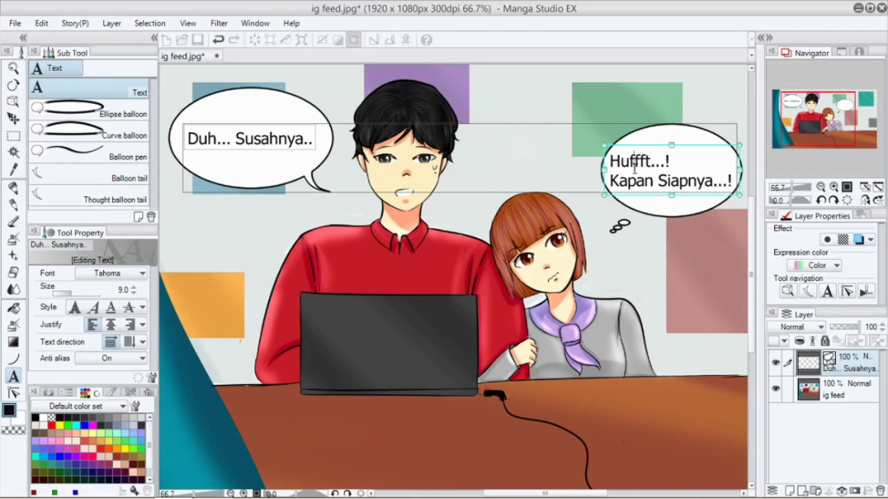
# Format all the text in the woman's balloon as centred and bold with size 8.0
pyautogui.hotkey('ctrl', 'a')
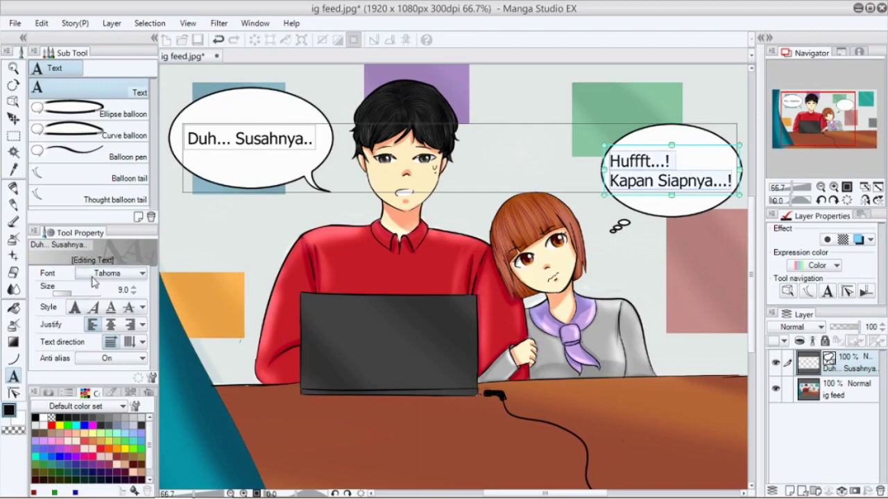
pyautogui.click(110, 326)
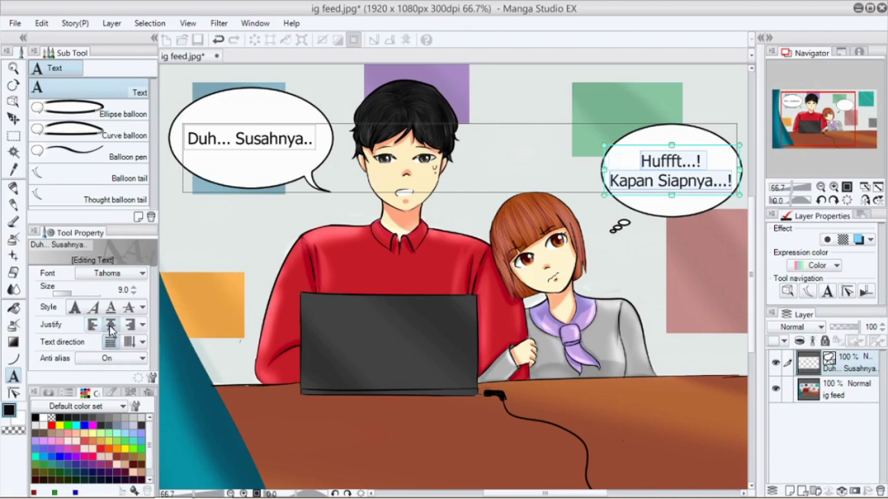
pyautogui.click(75, 308)
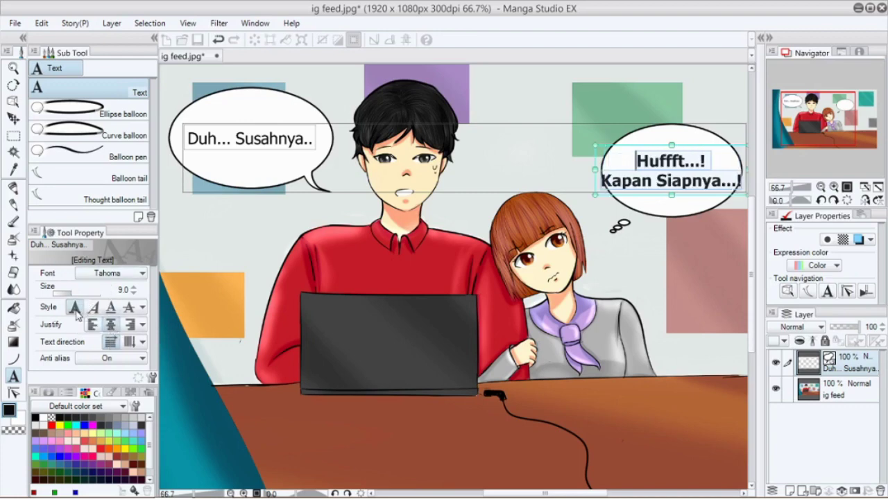
pyautogui.click(134, 294)
# Format all the text in the man's balloon as bold and centred with size 9.0
pyautogui.click(234, 139)
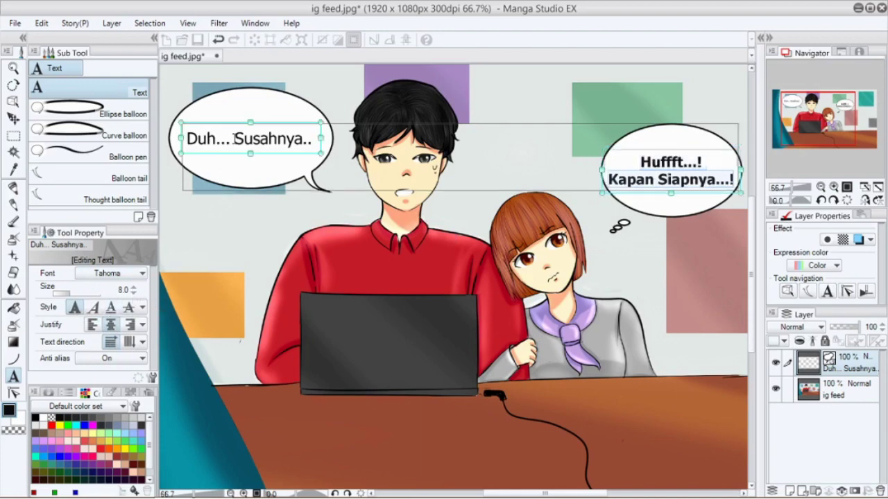
pyautogui.hotkey('ctrl', 'a')
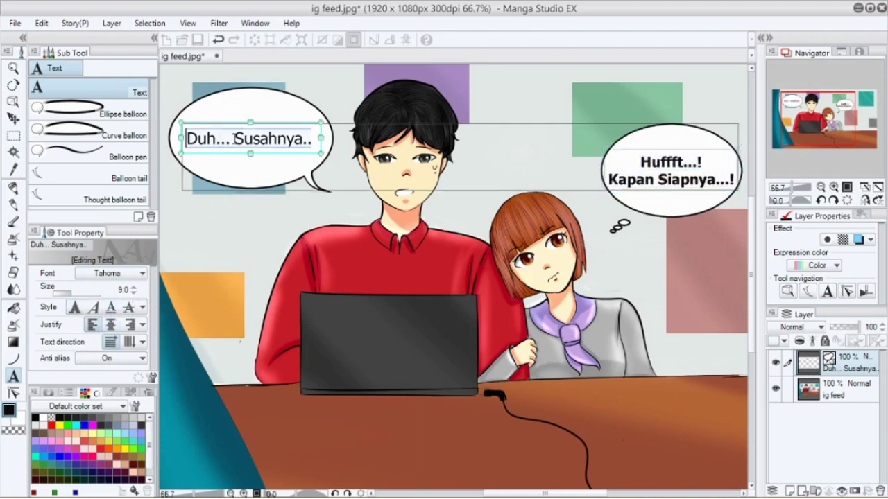
pyautogui.click(74, 307)
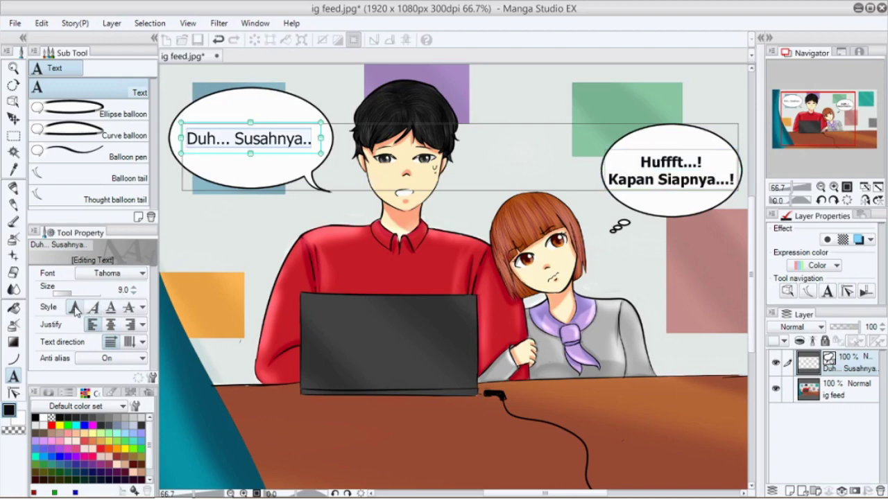
pyautogui.click(109, 324)
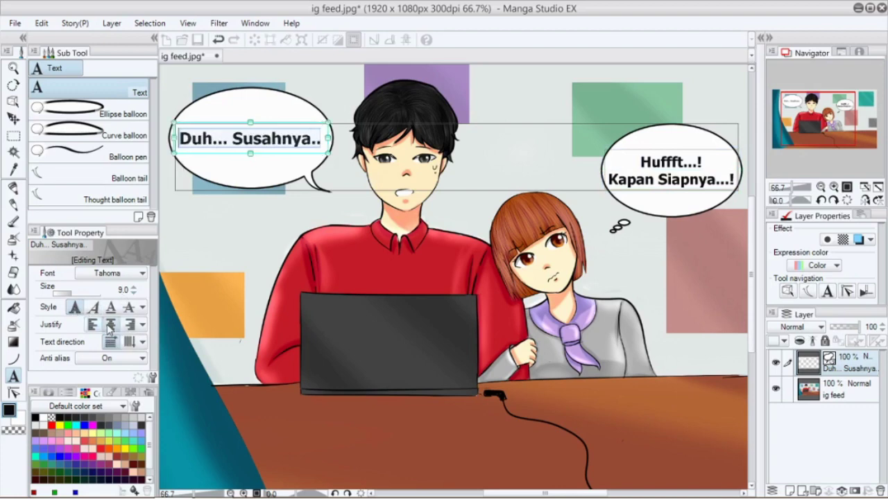
pyautogui.click(134, 293)
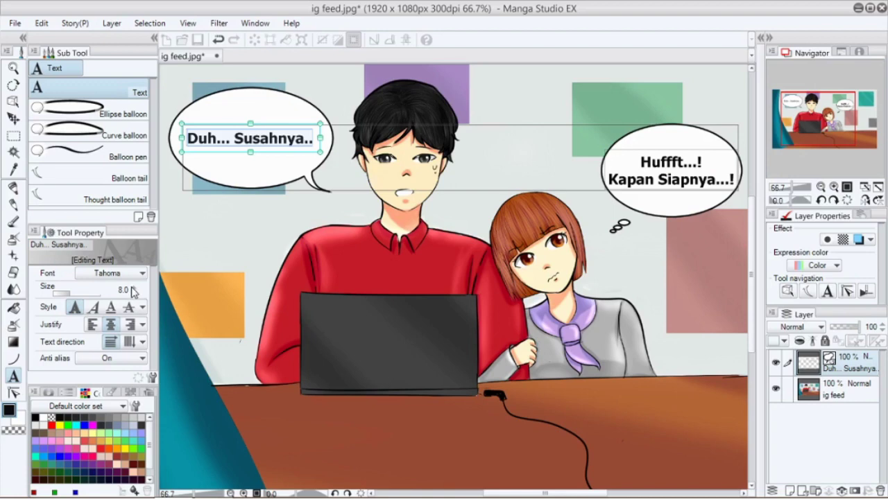
pyautogui.click(134, 287)
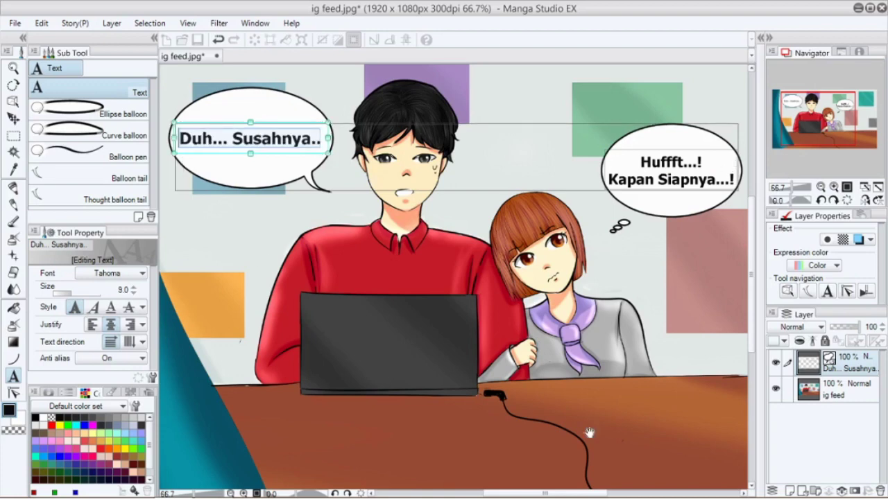
pyautogui.moveTo(716, 461); pyautogui.dragTo(783, 462)
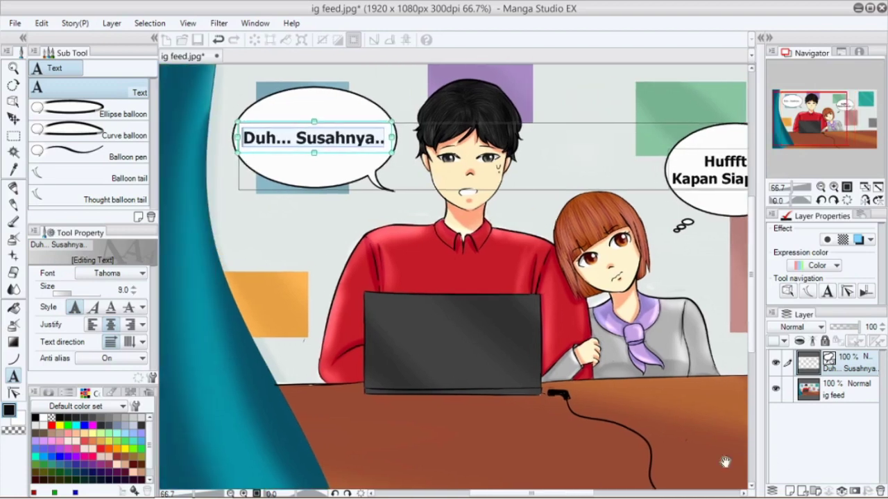
pyautogui.moveTo(683, 460); pyautogui.dragTo(668, 459)
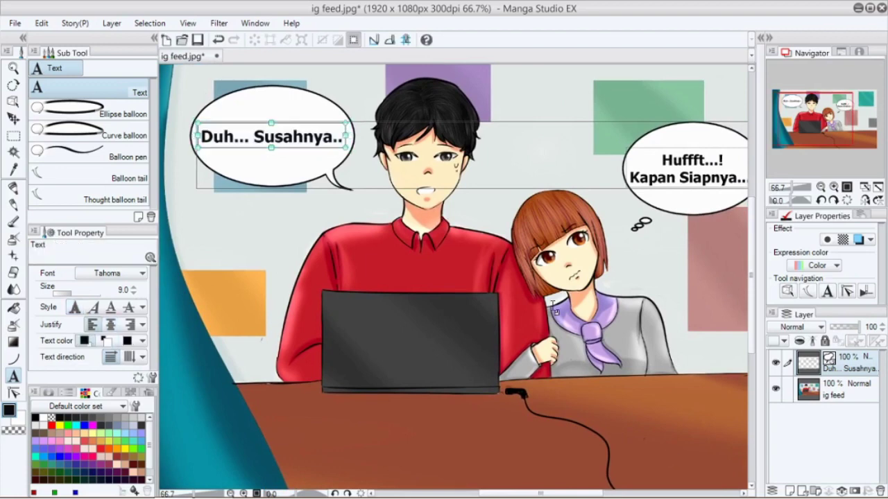
# Move the layer holding both balloons and their text slightly down and to the right with the Move layer tool
pyautogui.click(512, 274)
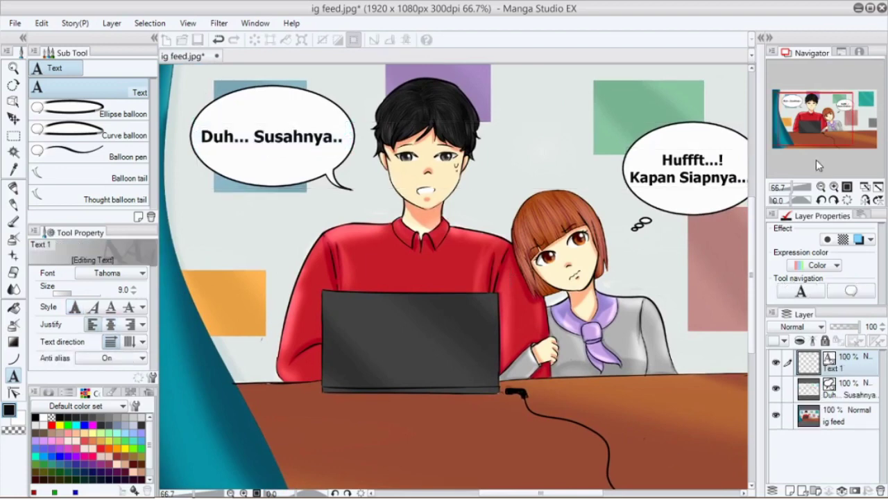
pyautogui.click(821, 188)
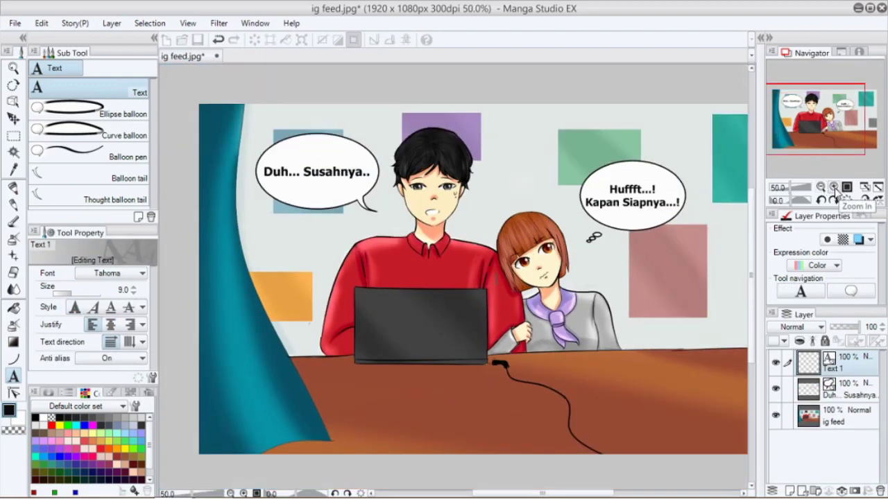
pyautogui.moveTo(831, 102); pyautogui.dragTo(836, 103)
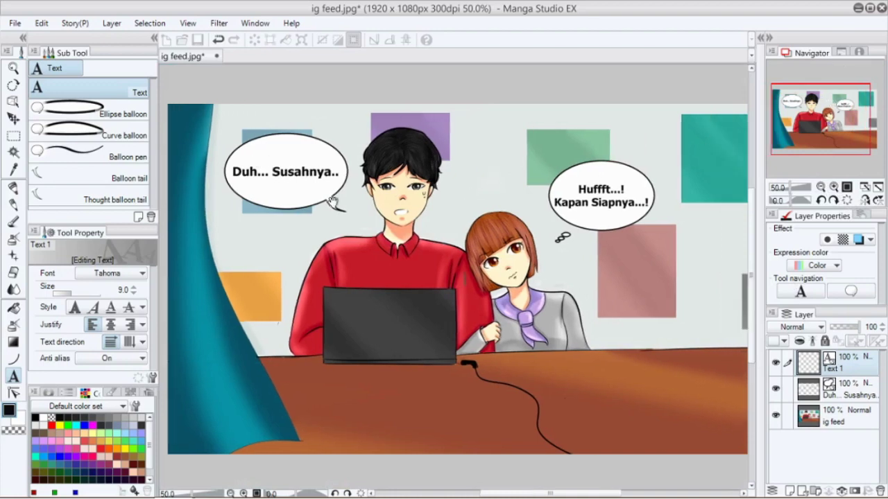
pyautogui.click(798, 400)
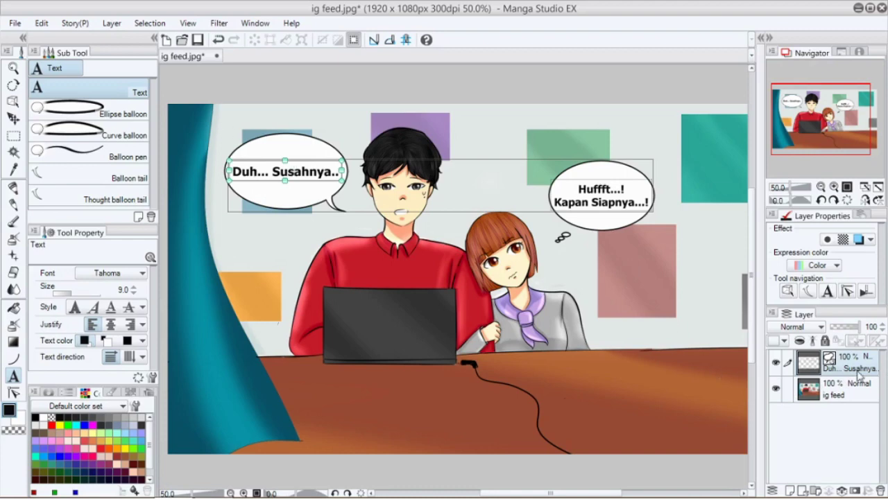
pyautogui.click(12, 118)
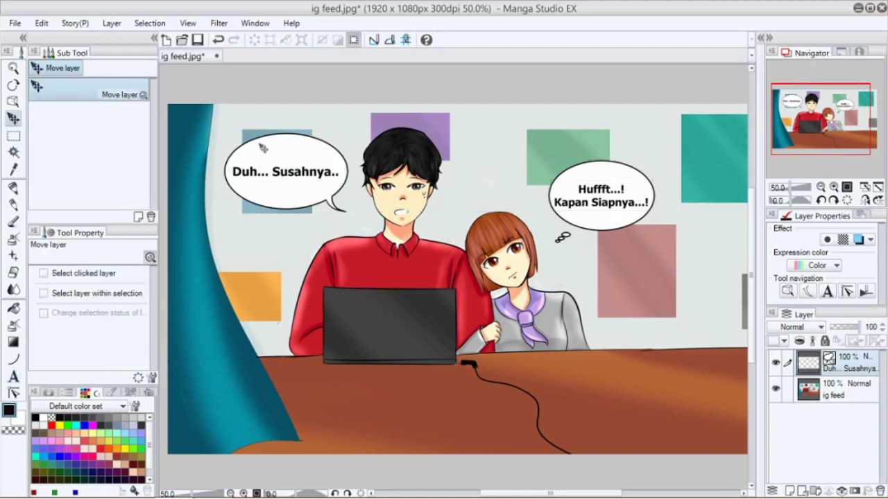
pyautogui.moveTo(321, 159)
pyautogui.mouseDown()
pyautogui.moveTo(320, 138)
pyautogui.moveTo(286, 173)
pyautogui.moveTo(318, 152)
pyautogui.moveTo(310, 178)
pyautogui.moveTo(298, 151)
pyautogui.moveTo(326, 175)
pyautogui.mouseUp()
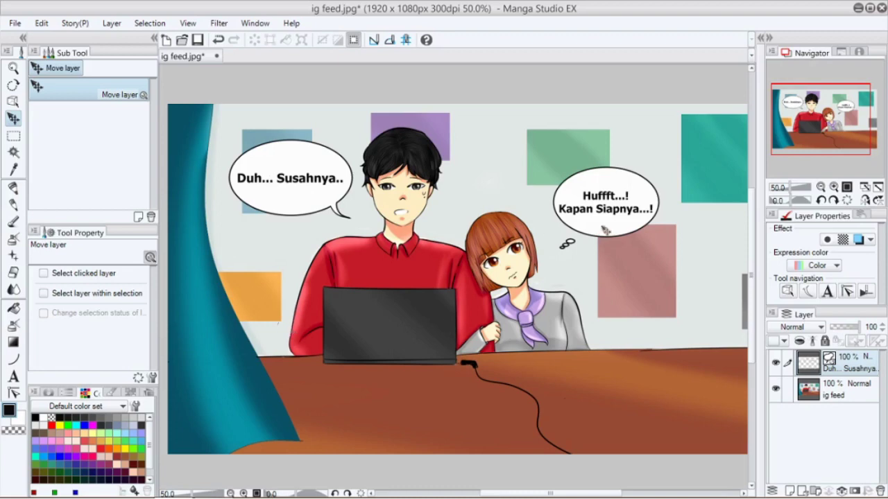
# Make the thought tail beneath the woman's balloon slightly narrower and place it closer to the balloon with the Object tool
pyautogui.click(13, 102)
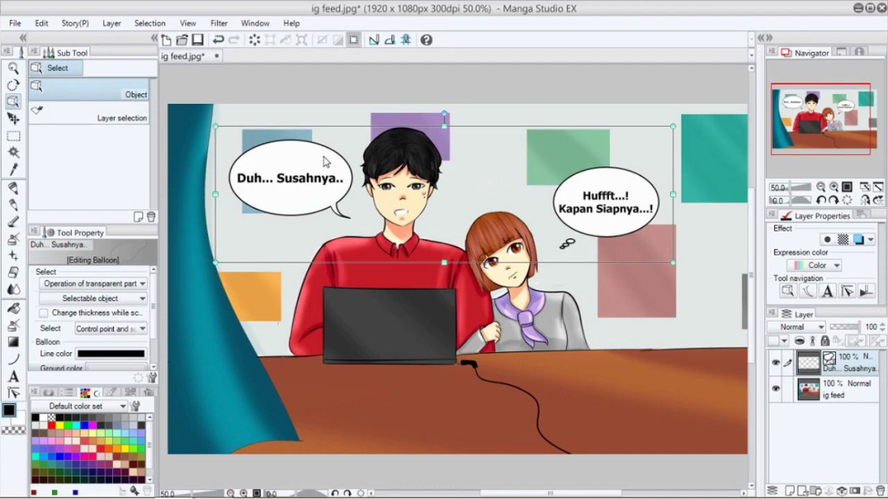
pyautogui.click(568, 244)
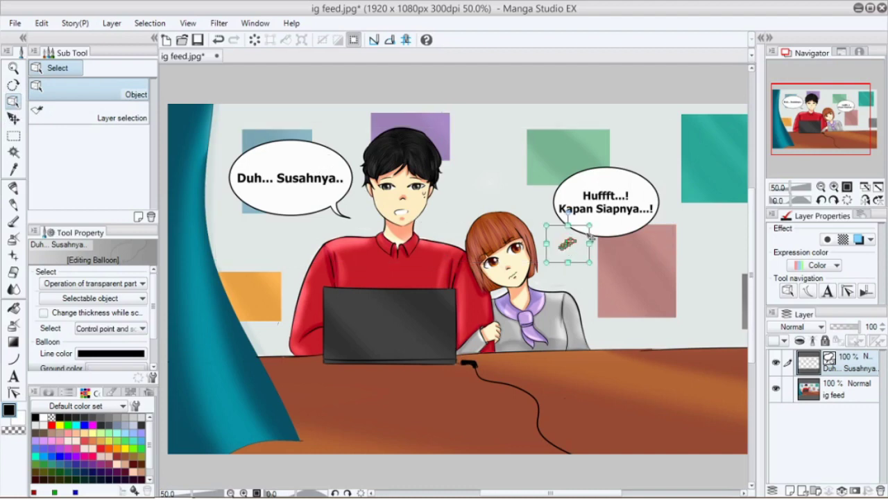
pyautogui.moveTo(589, 225)
pyautogui.mouseDown()
pyautogui.moveTo(602, 212)
pyautogui.moveTo(593, 241)
pyautogui.moveTo(583, 241)
pyautogui.mouseUp()
pyautogui.click(602, 308)
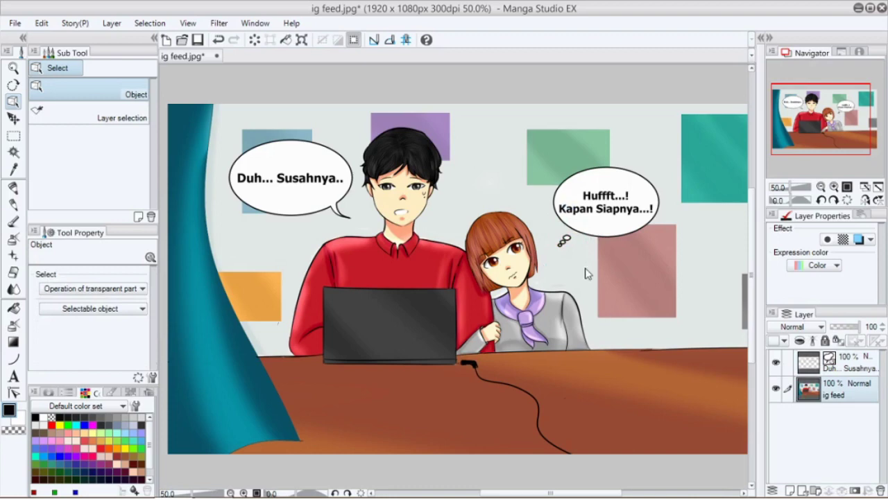
pyautogui.click(568, 240)
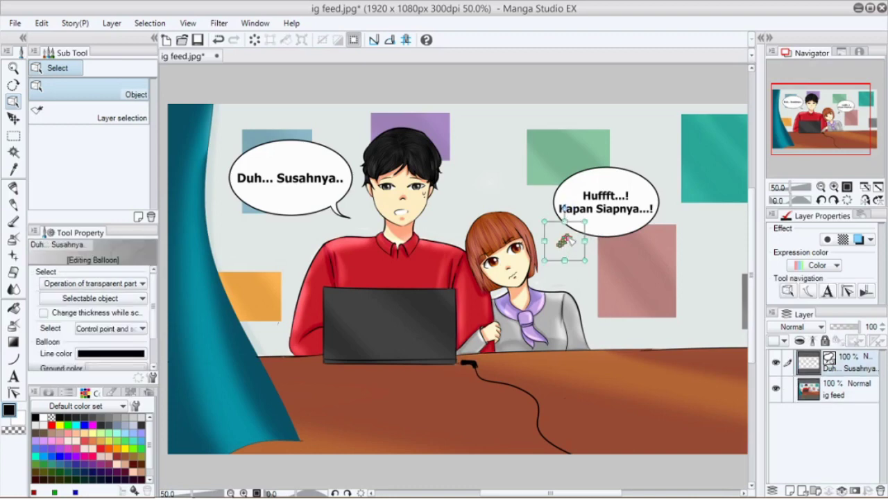
pyautogui.hotkey('ctrl', 'z')
pyautogui.moveTo(576, 225); pyautogui.dragTo(577, 224)
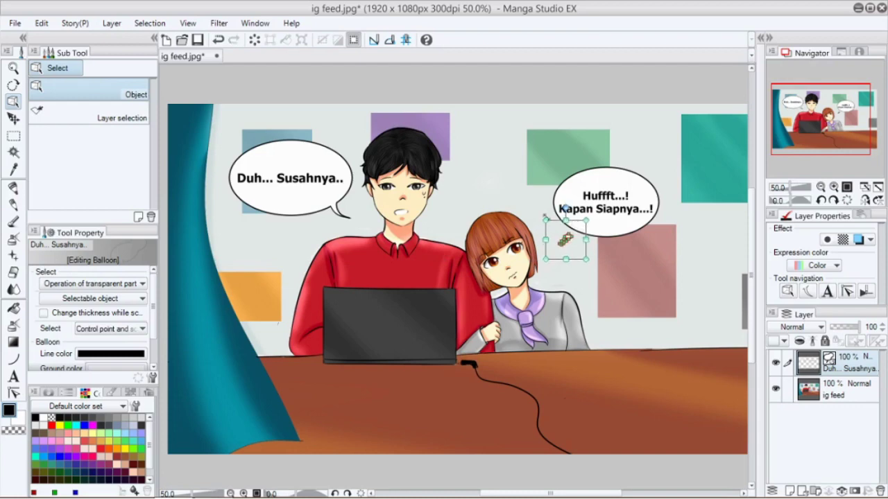
# Enlarge the woman's thought balloon slightly, extending it up and to the right
pyautogui.click(652, 210)
pyautogui.click(628, 227)
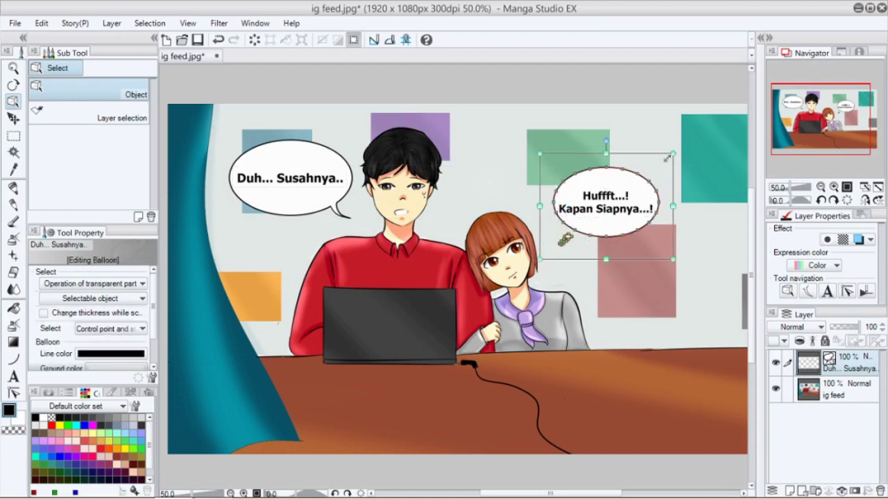
pyautogui.moveTo(671, 154); pyautogui.dragTo(693, 136)
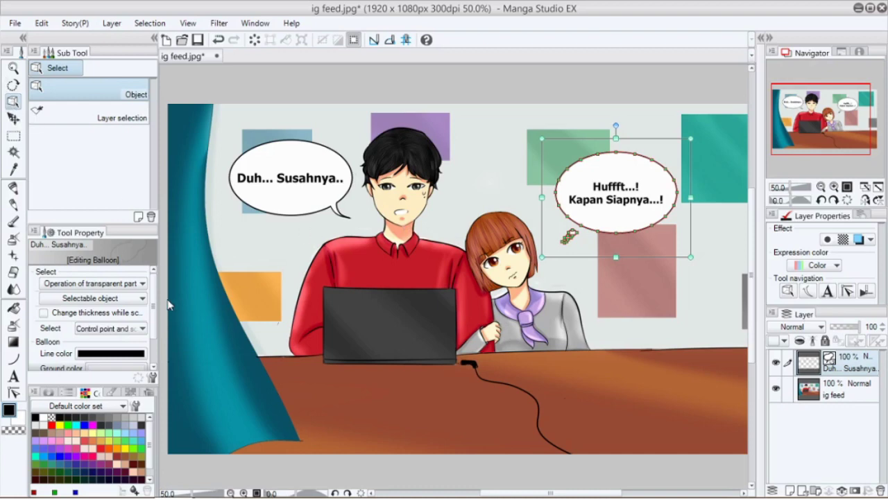
# Set the outline brush size of the woman's balloon to 4.8
pyautogui.scroll(-2, 151, 343)
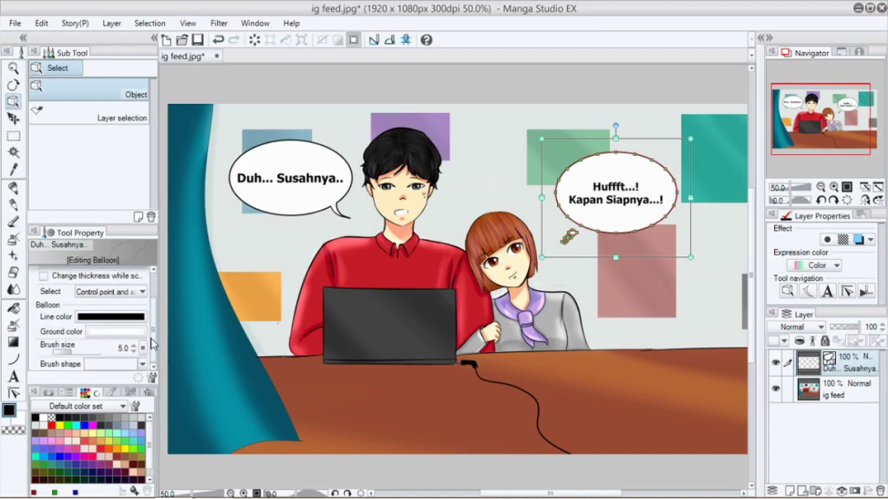
pyautogui.scroll(1, 151, 344)
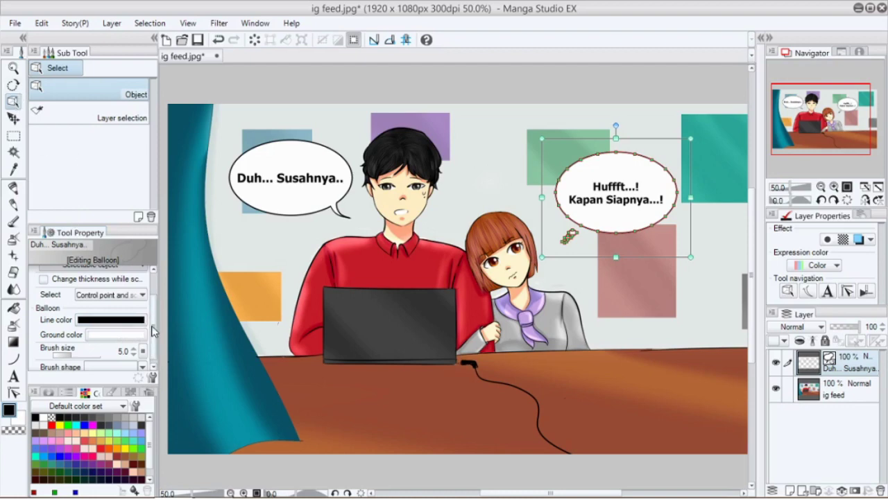
pyautogui.scroll(-1, 142, 357)
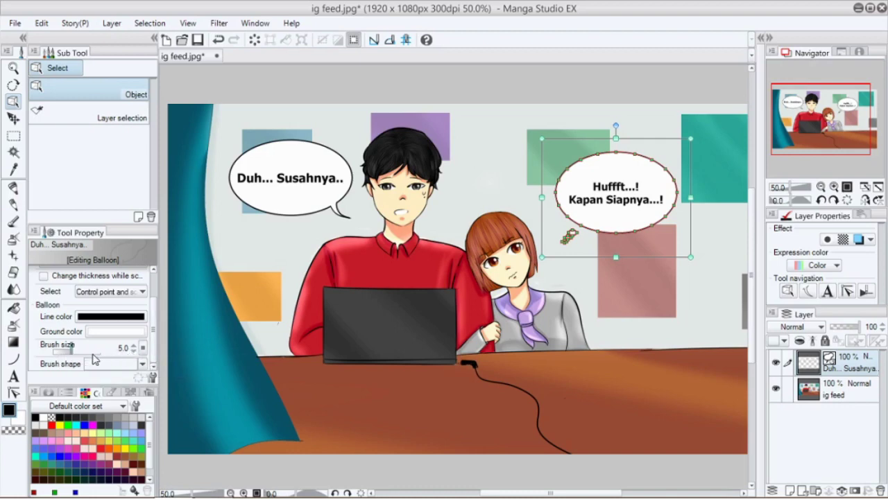
pyautogui.moveTo(74, 353); pyautogui.dragTo(72, 353)
pyautogui.click(413, 378)
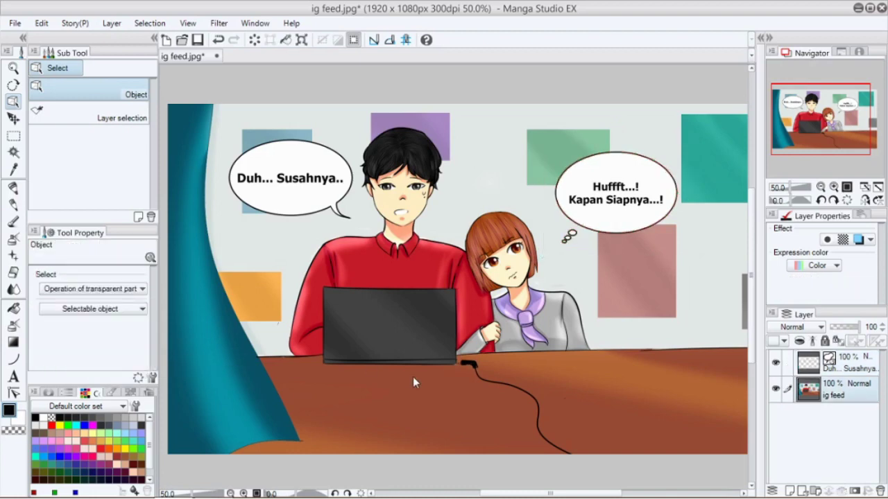
# Try outline brush sizes of 6.3 and 1.0 on the woman's balloon, and set the size to 5.0
pyautogui.click(580, 178)
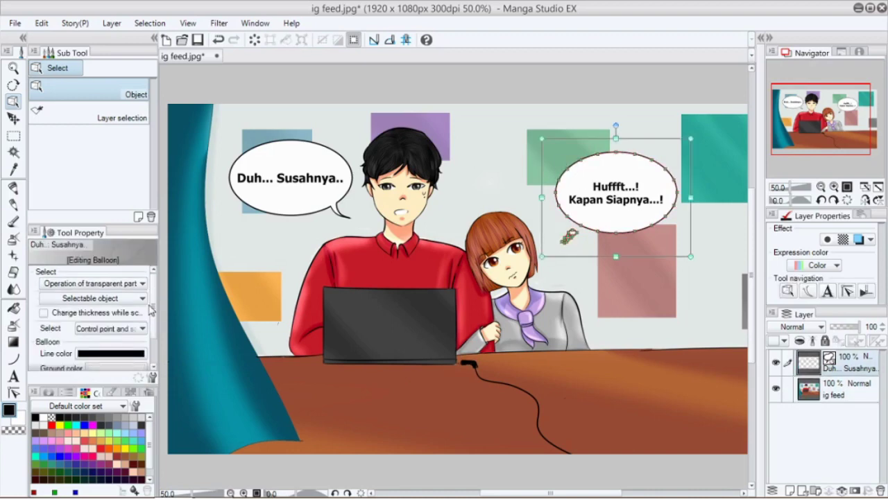
pyautogui.scroll(-2, 151, 313)
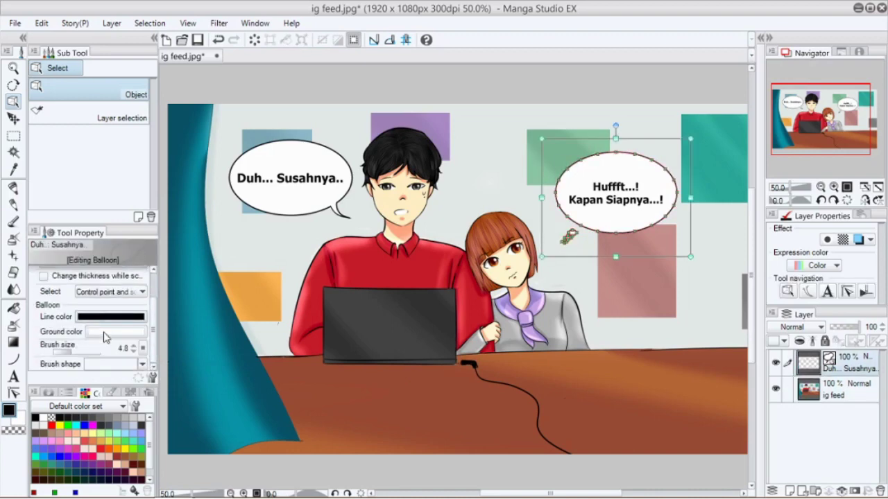
pyautogui.moveTo(75, 352)
pyautogui.mouseDown()
pyautogui.moveTo(83, 354)
pyautogui.moveTo(65, 356)
pyautogui.moveTo(106, 361)
pyautogui.mouseUp()
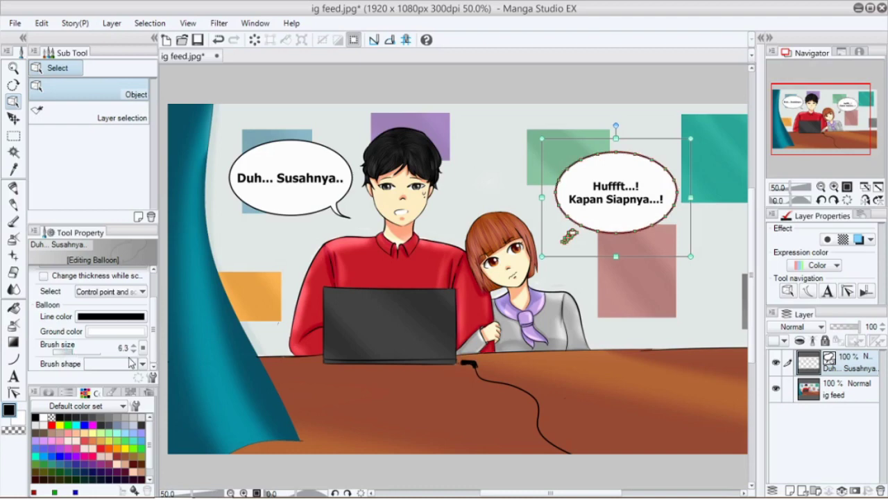
pyautogui.click(133, 351)
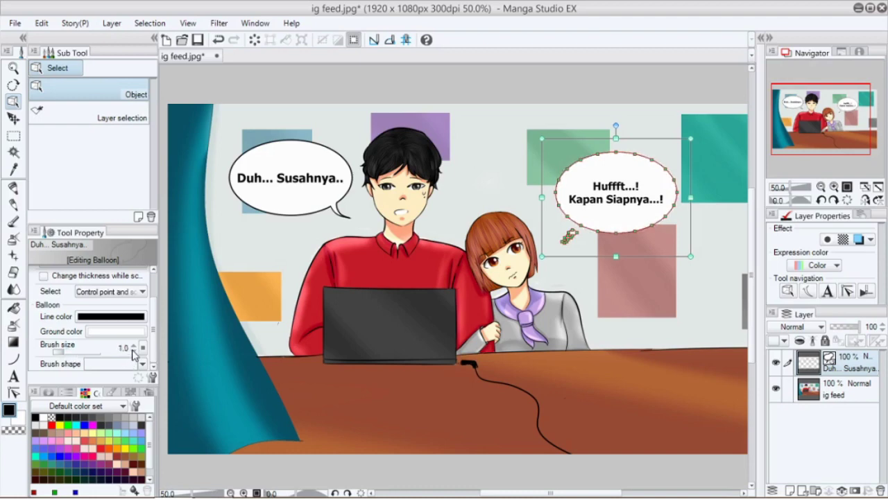
pyautogui.click(134, 348)
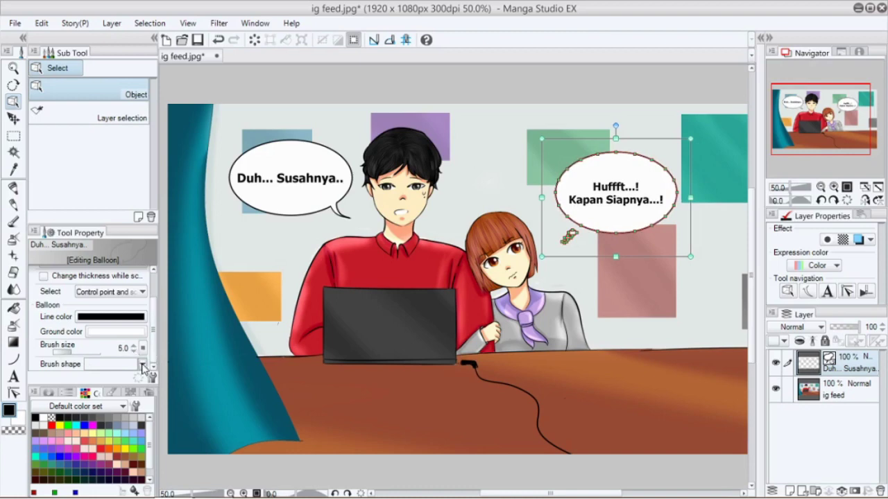
# Look through the brush shapes available for the outline of the woman's balloon without choosing another one
pyautogui.click(141, 366)
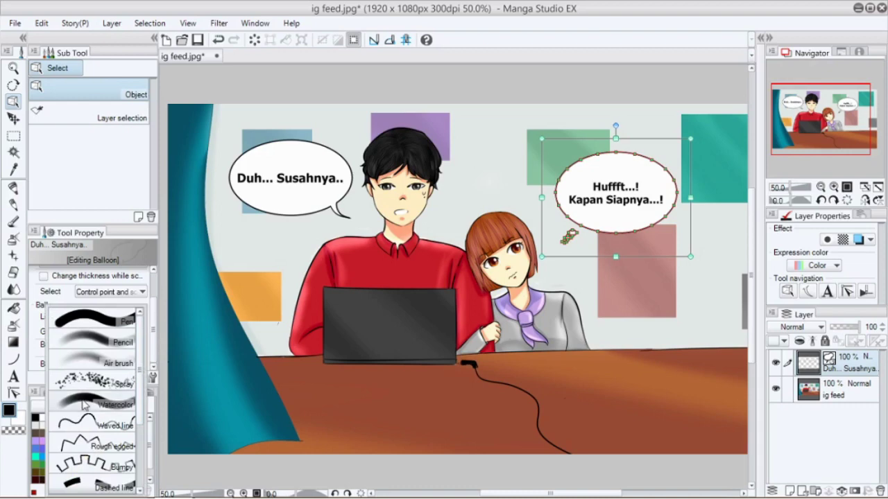
pyautogui.click(152, 322)
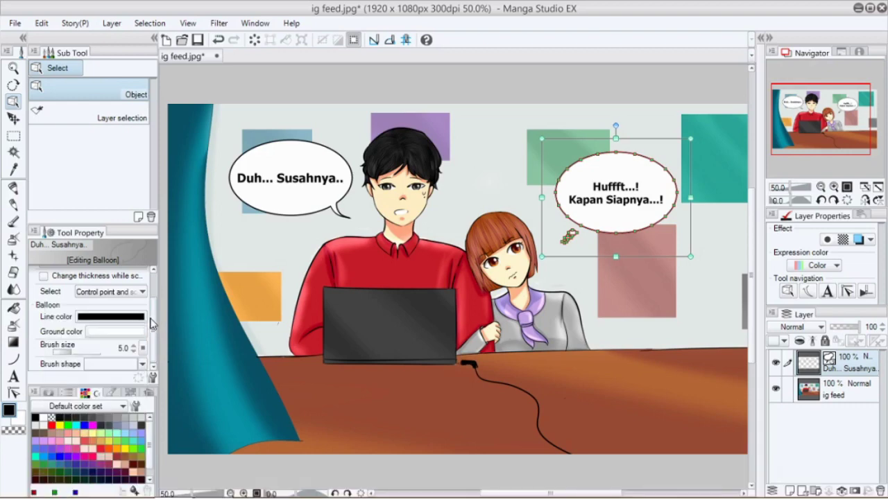
pyautogui.moveTo(152, 321); pyautogui.dragTo(155, 280)
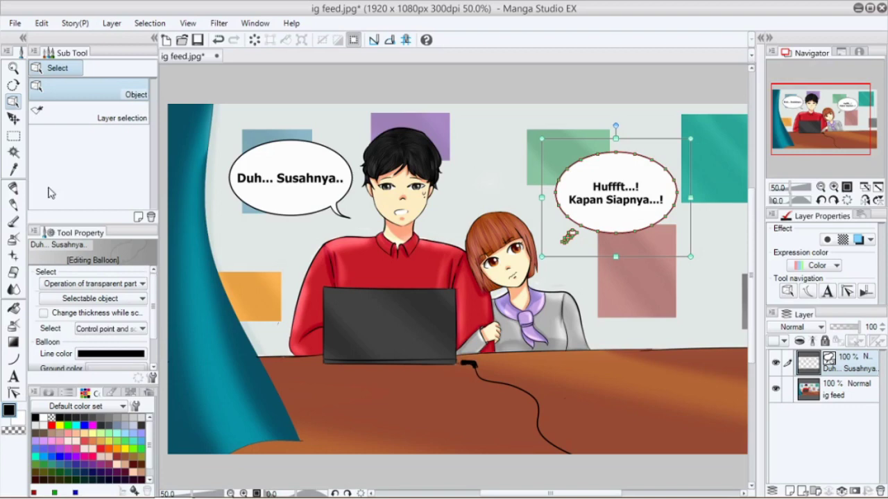
# Select in turn the woman's dialogue text, her thought balloon, and the man's speech balloon with its tail
pyautogui.click(603, 208)
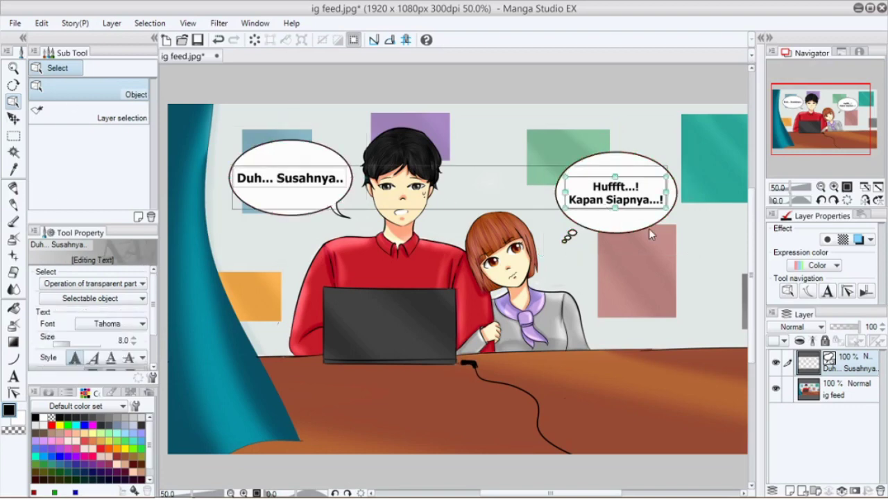
pyautogui.click(624, 227)
pyautogui.click(349, 177)
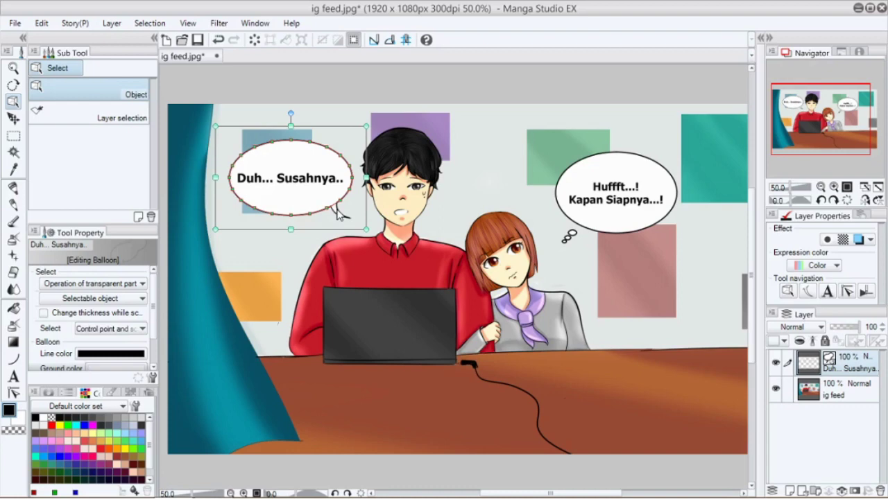
pyautogui.moveTo(335, 208); pyautogui.dragTo(346, 217)
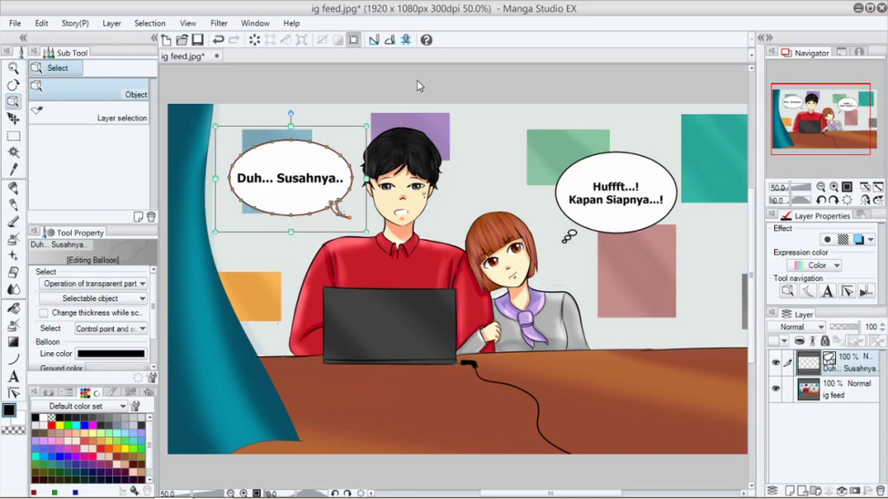
# Select all objects on the balloon layer and examine both balloons with their dialogue at 50% and 66.7% magnification
pyautogui.hotkey('ctrl', 'a')
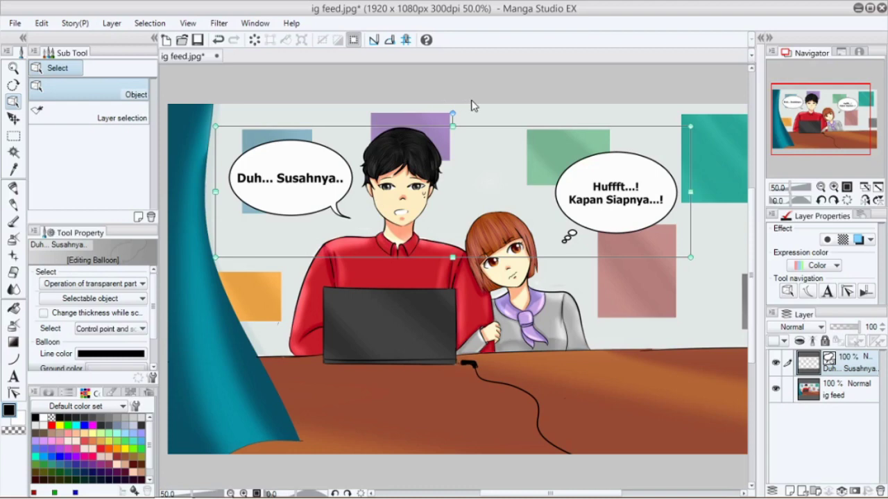
pyautogui.moveTo(783, 125); pyautogui.dragTo(778, 126)
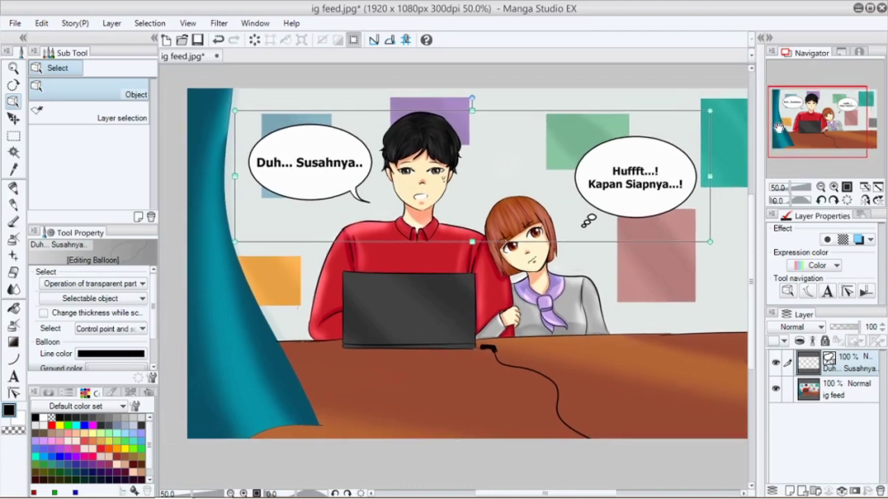
pyautogui.click(833, 188)
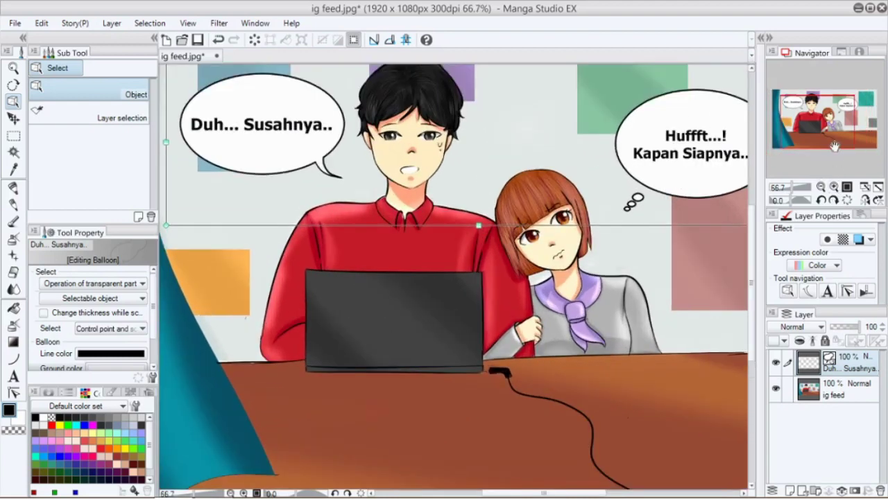
pyautogui.moveTo(835, 145); pyautogui.dragTo(838, 142)
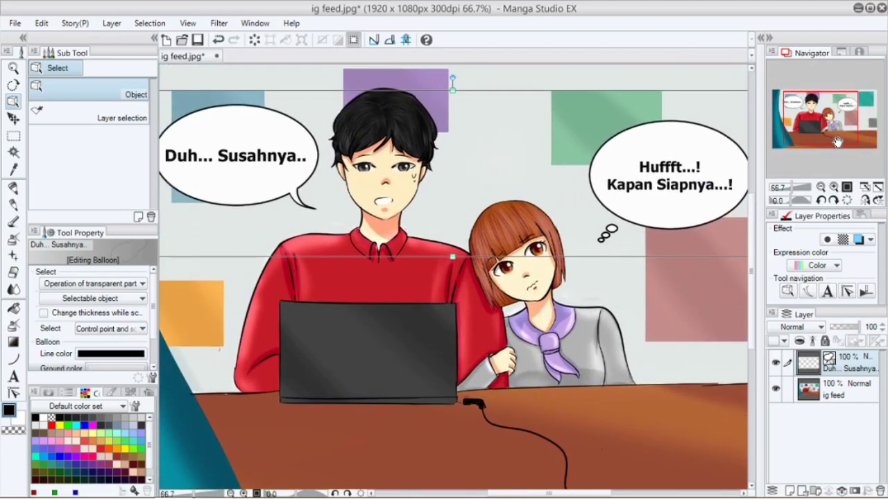
pyautogui.click(820, 188)
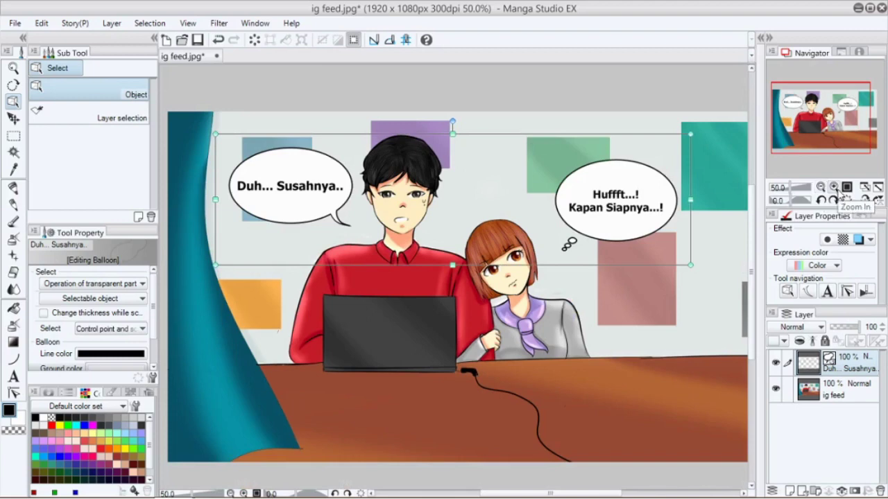
pyautogui.click(834, 188)
pyautogui.moveTo(834, 125); pyautogui.dragTo(833, 127)
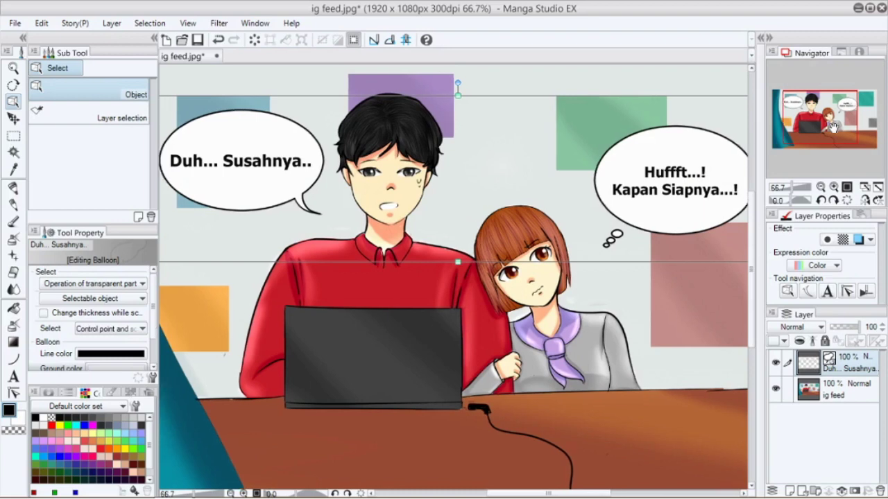